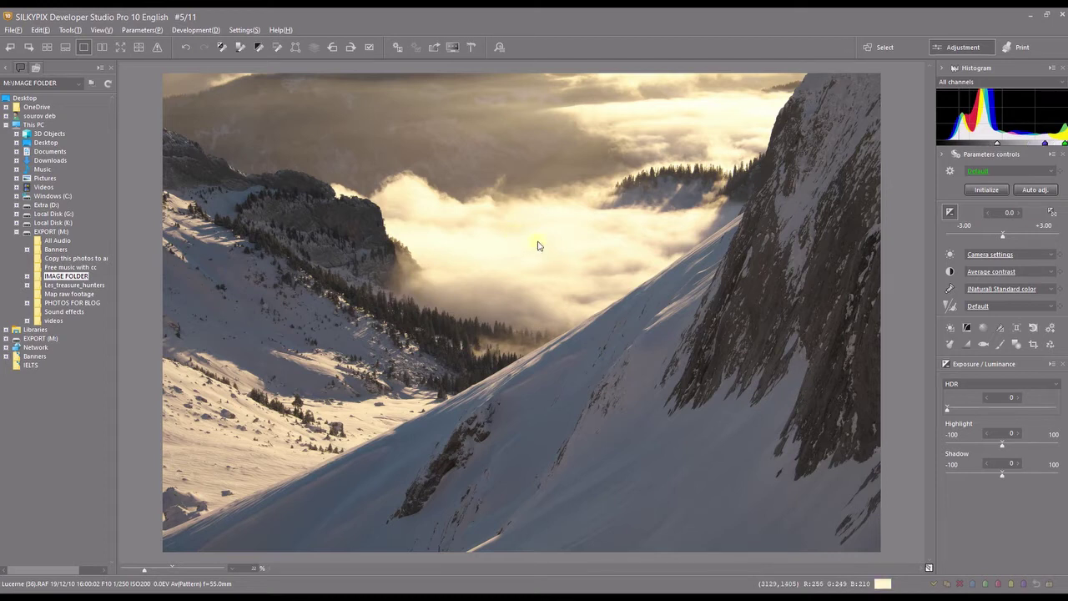
- Change the photo's color profile to FILM SIMULATION with the ASTIA/SOFT color representation
left_click(948, 290)
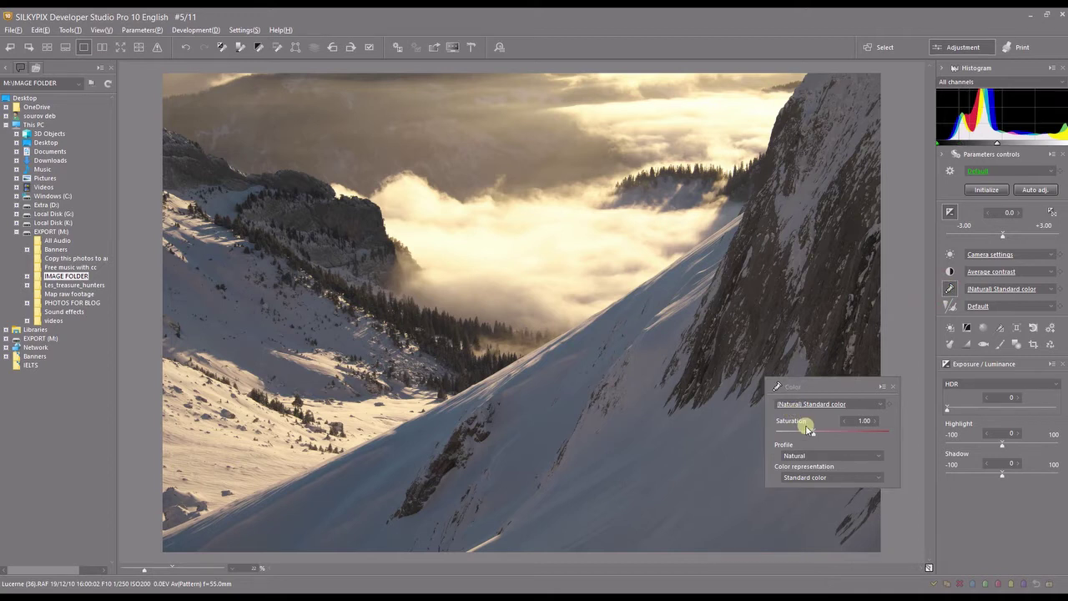
left_click(810, 455)
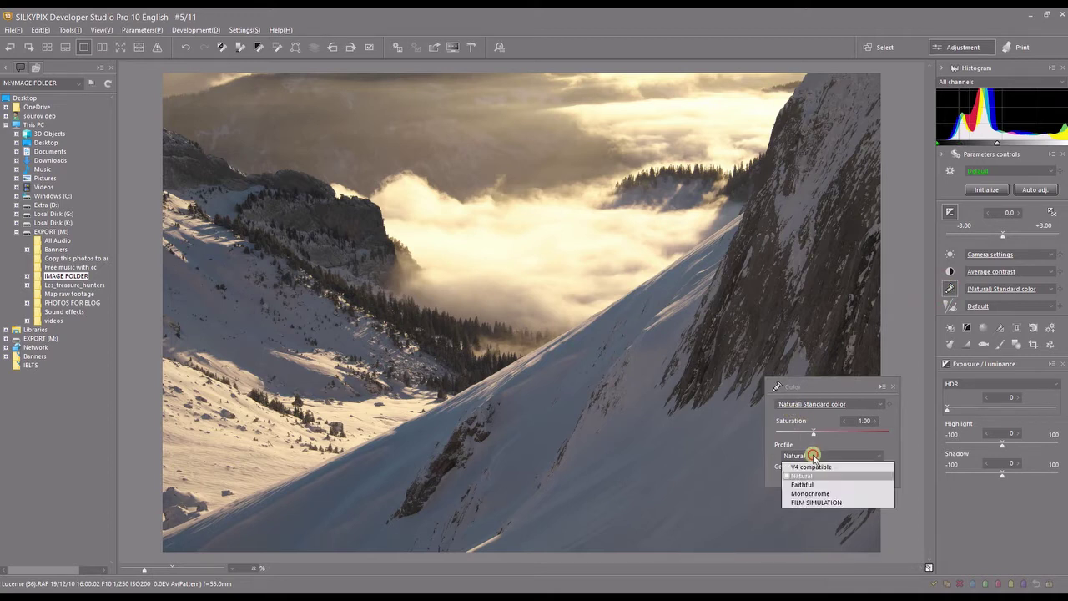
left_click(813, 503)
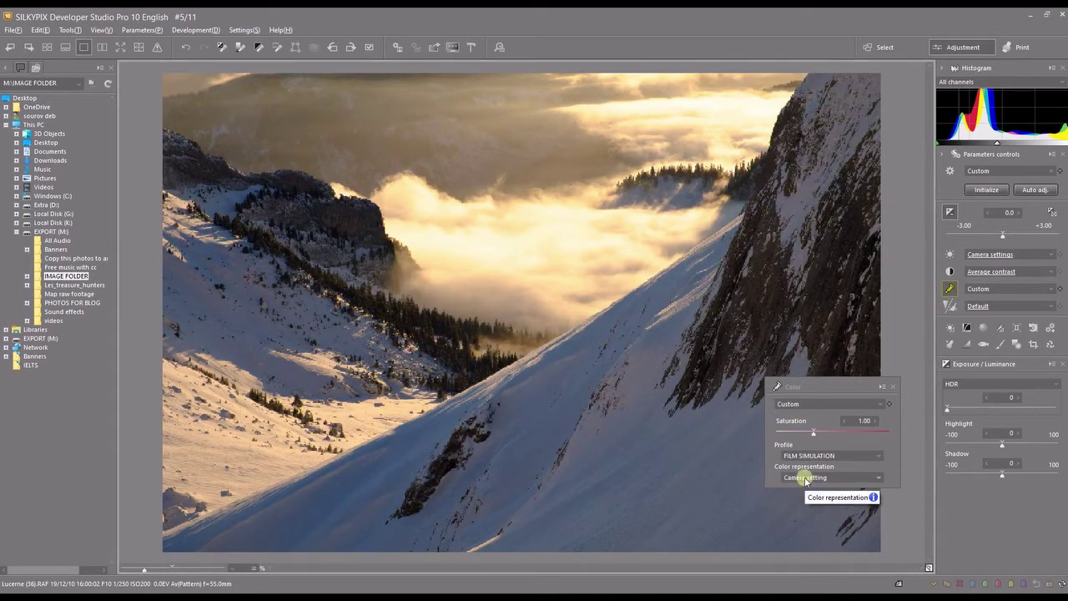
left_click(804, 478)
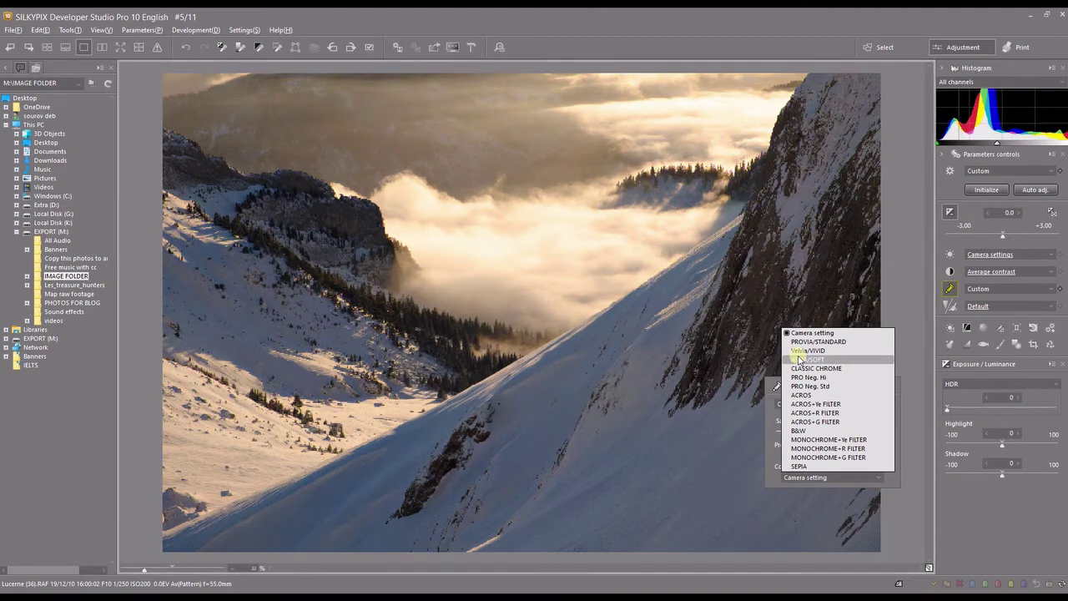
left_click(798, 358)
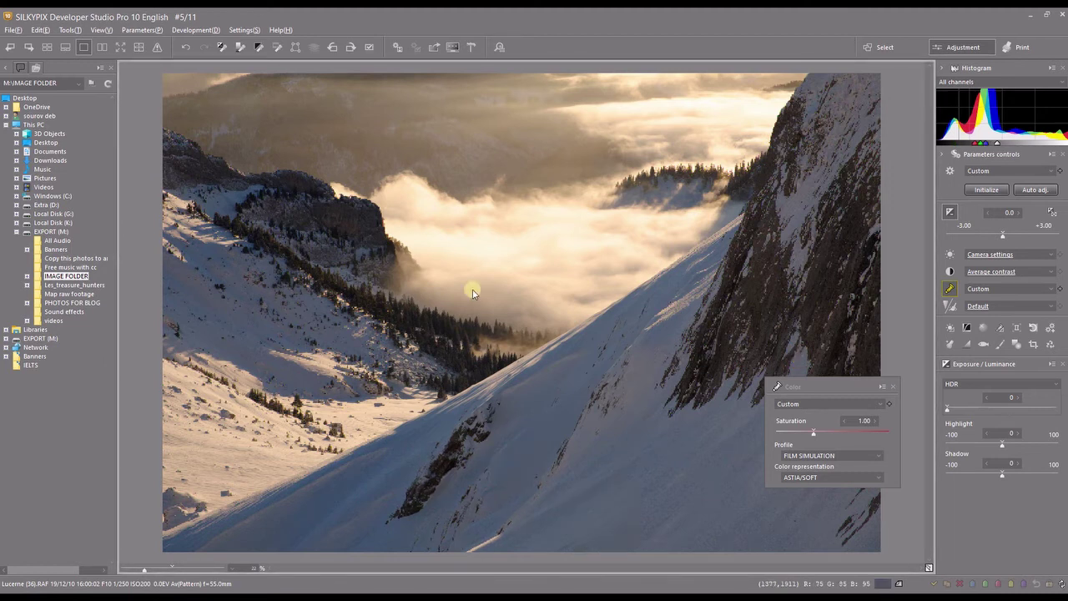
left_click(893, 387)
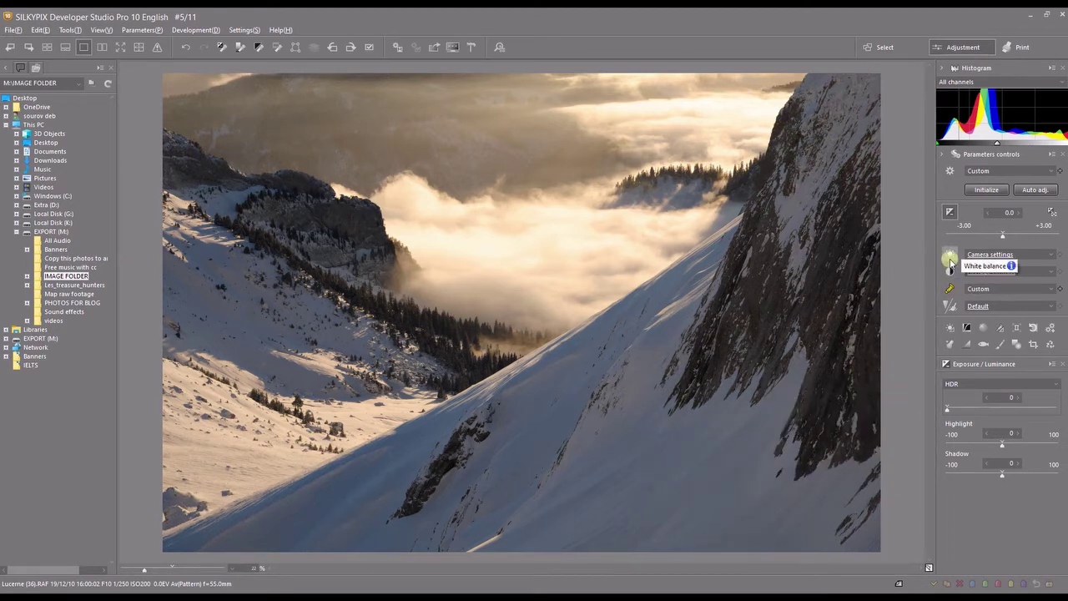
- Set the white balance dark adjustment to 8 and multi-light source compensation to 21, keeping the Custom preset
left_click(950, 262)
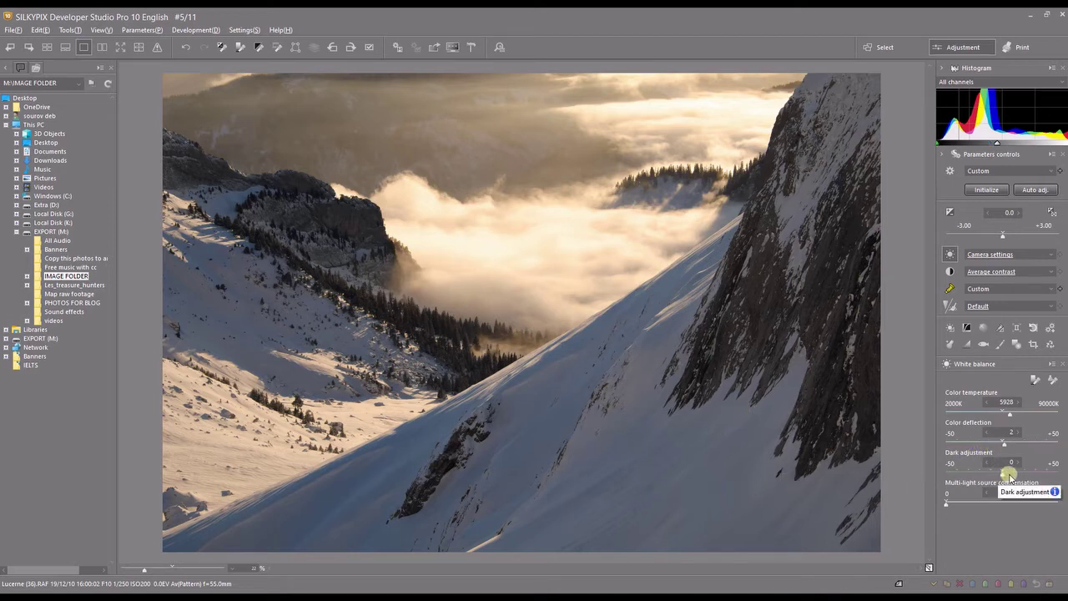
left_click_drag(1010, 476, 1018, 475)
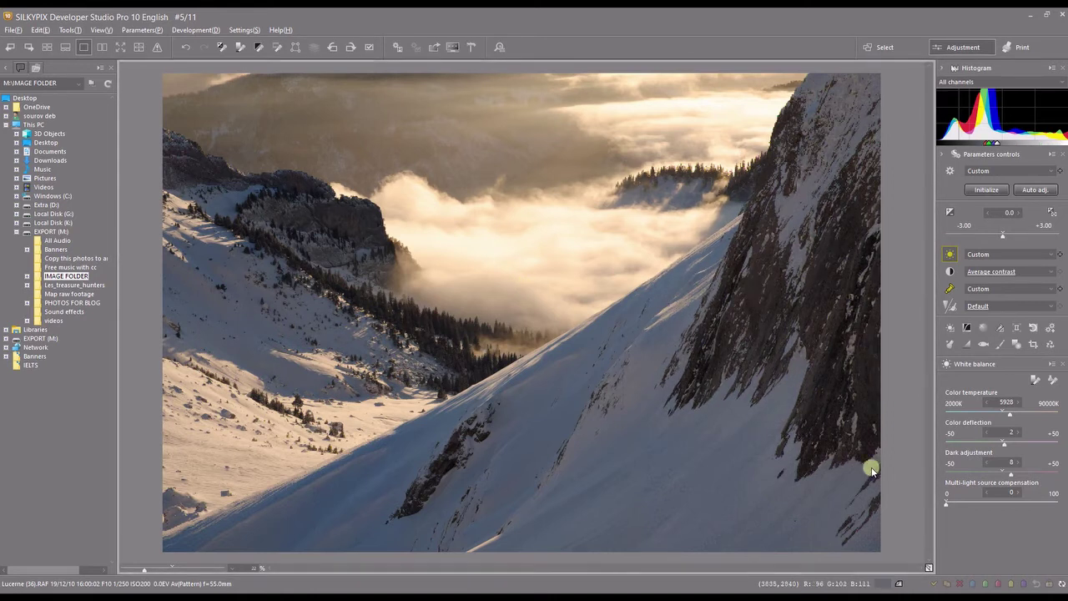
left_click(970, 503)
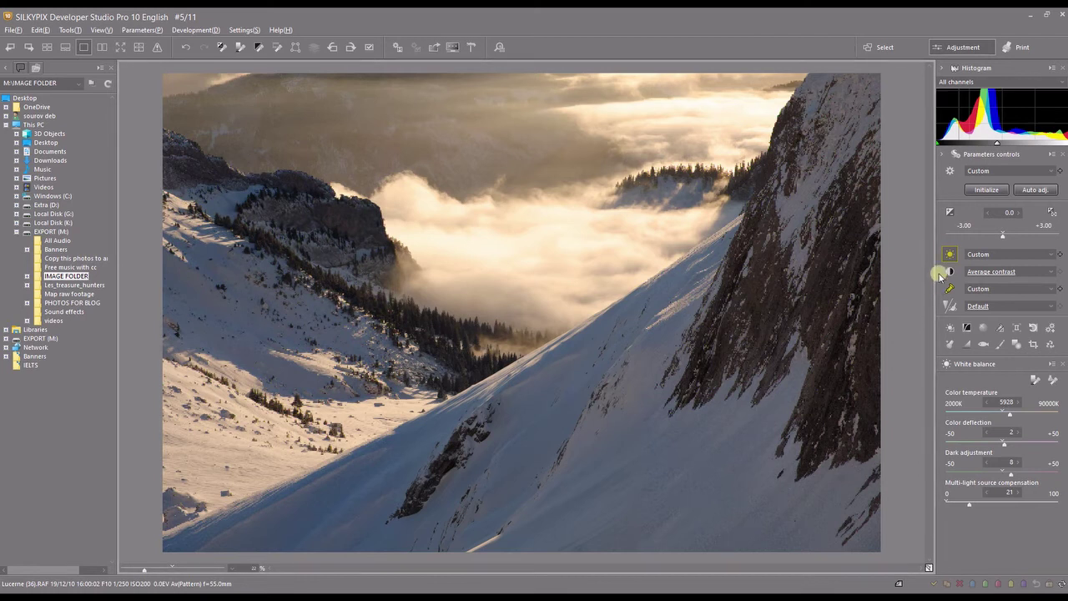
left_click(992, 255)
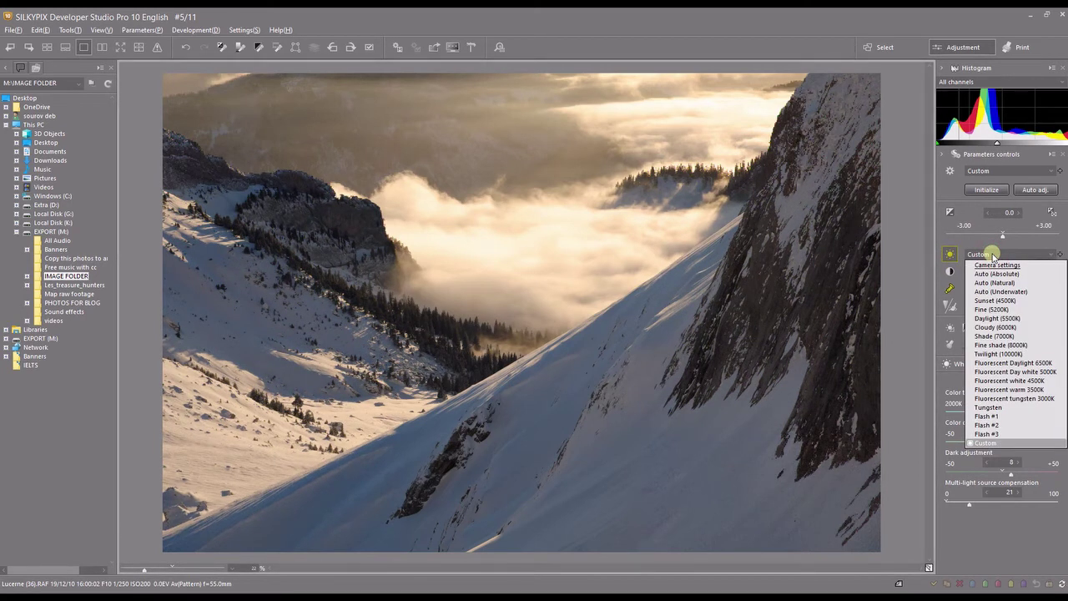
left_click(993, 255)
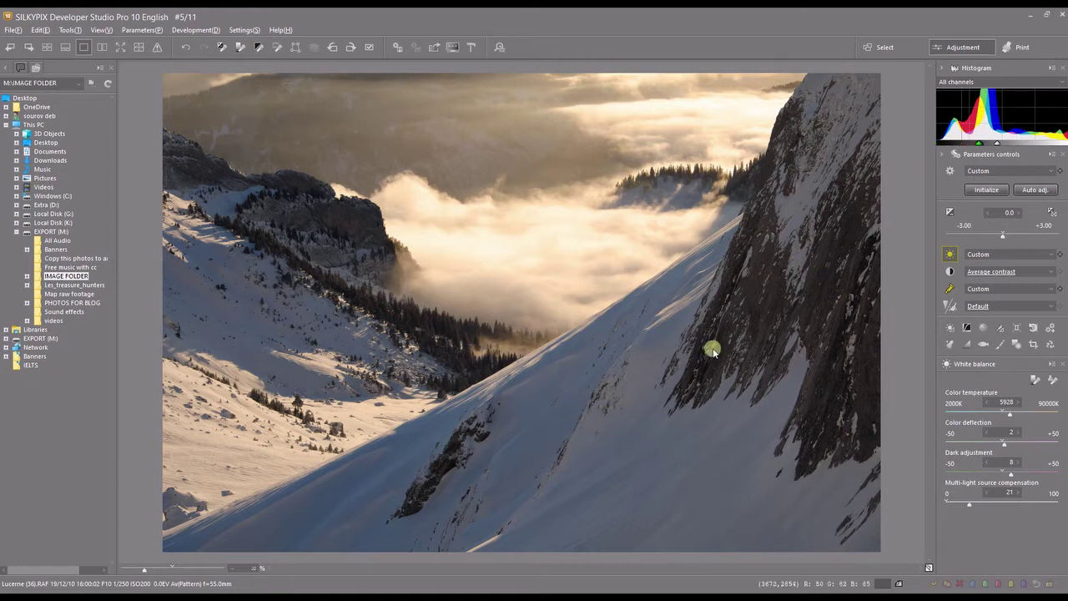
- Make the histogram a floating window to view it enlarged over the photo, and dock it back in its original place
left_click(1052, 67)
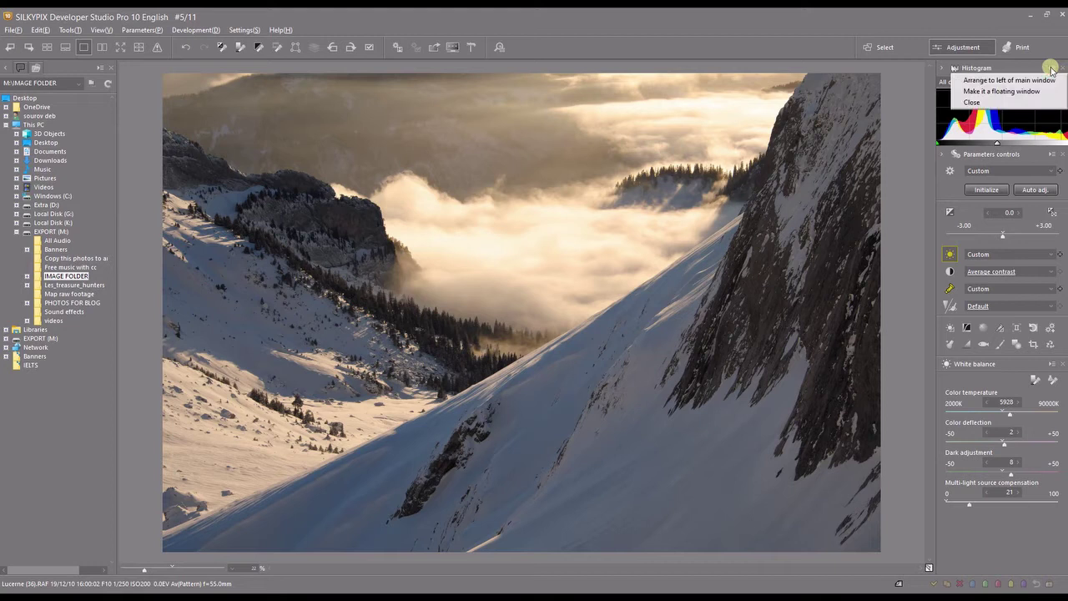
left_click(979, 95)
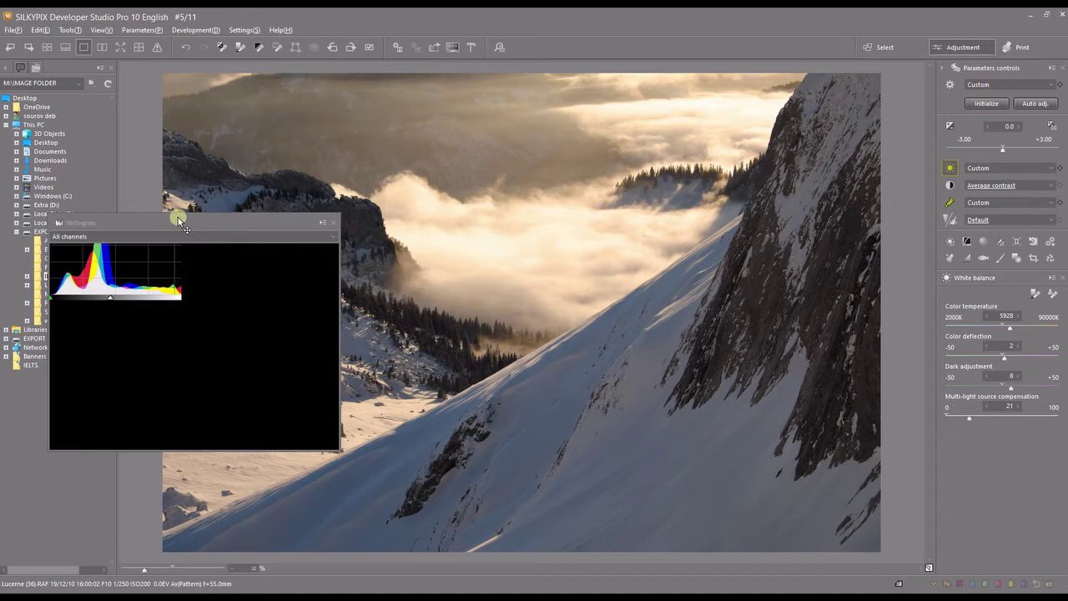
left_click_drag(178, 218, 522, 149)
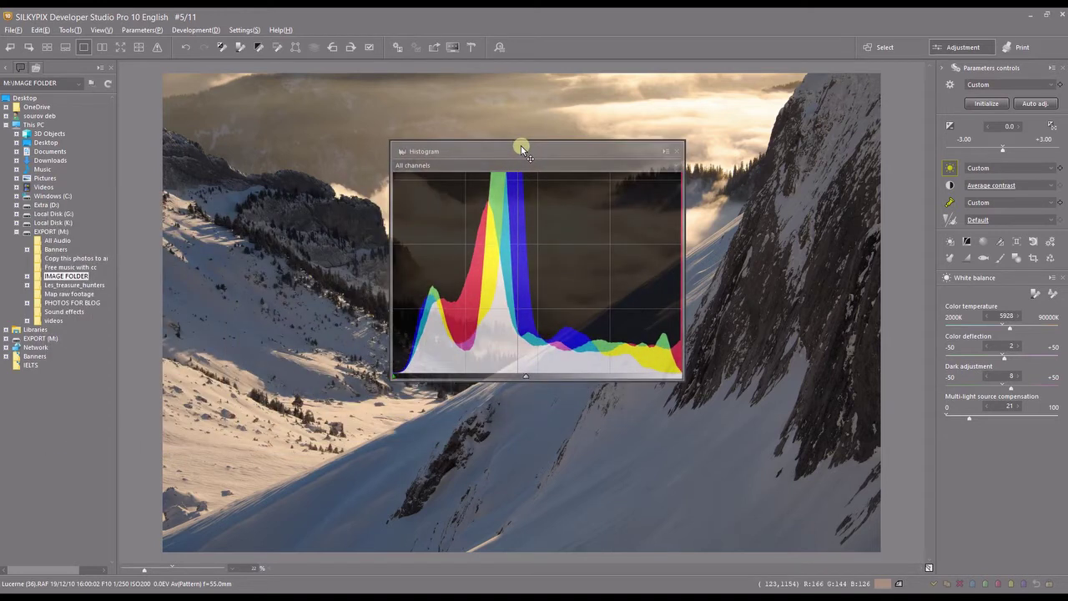
left_click_drag(521, 147, 581, 158)
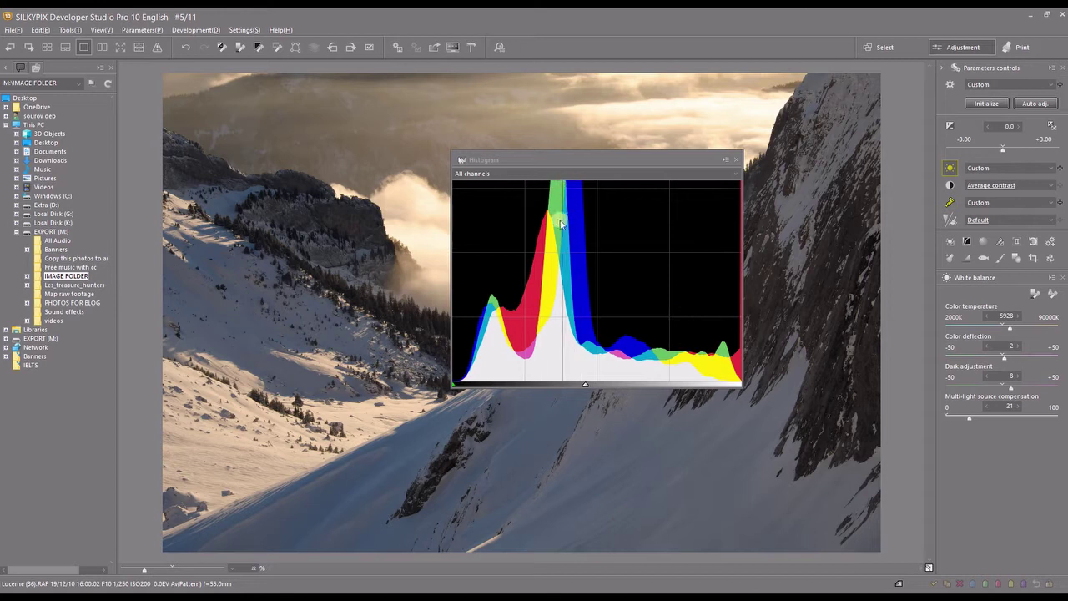
left_click_drag(525, 158, 669, 270)
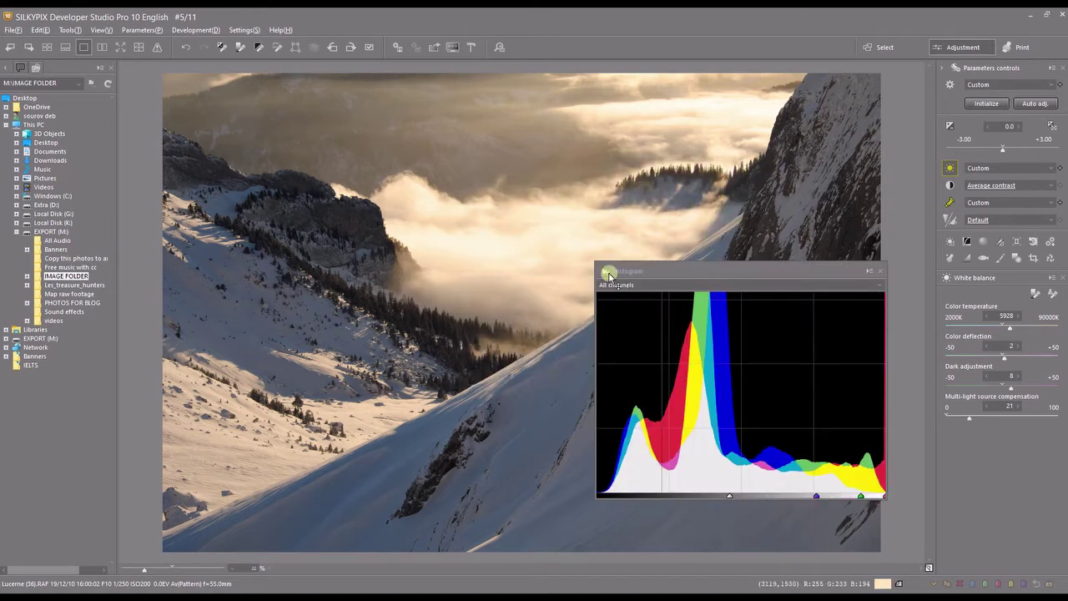
left_click(869, 271)
left_click(892, 294)
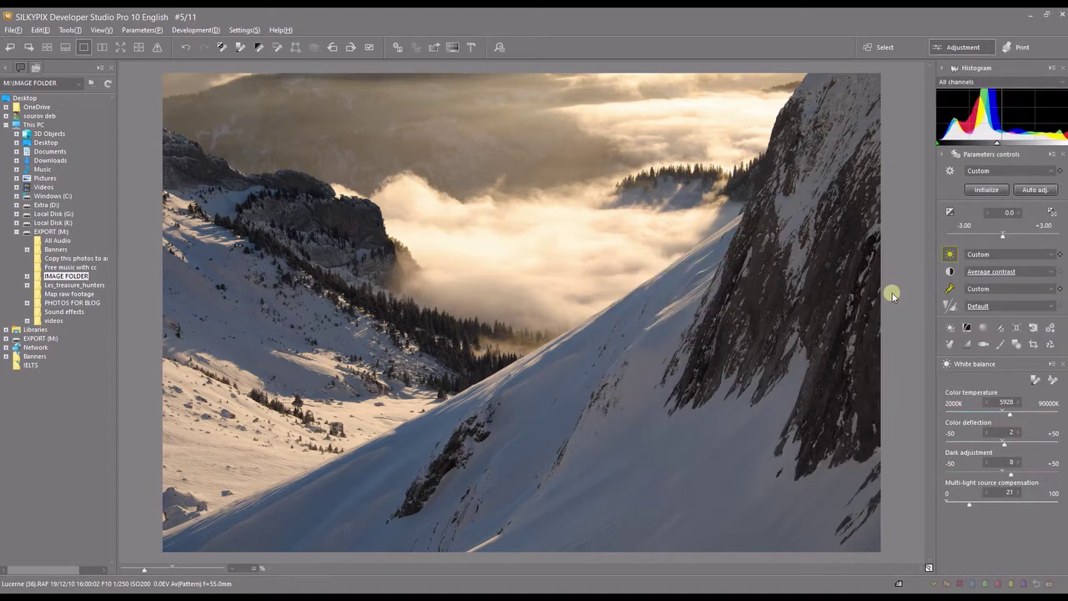
- Try the Dodge mode at a strength of 74 in the exposure and luminance settings
left_click(950, 212)
left_click(982, 384)
left_click(980, 412)
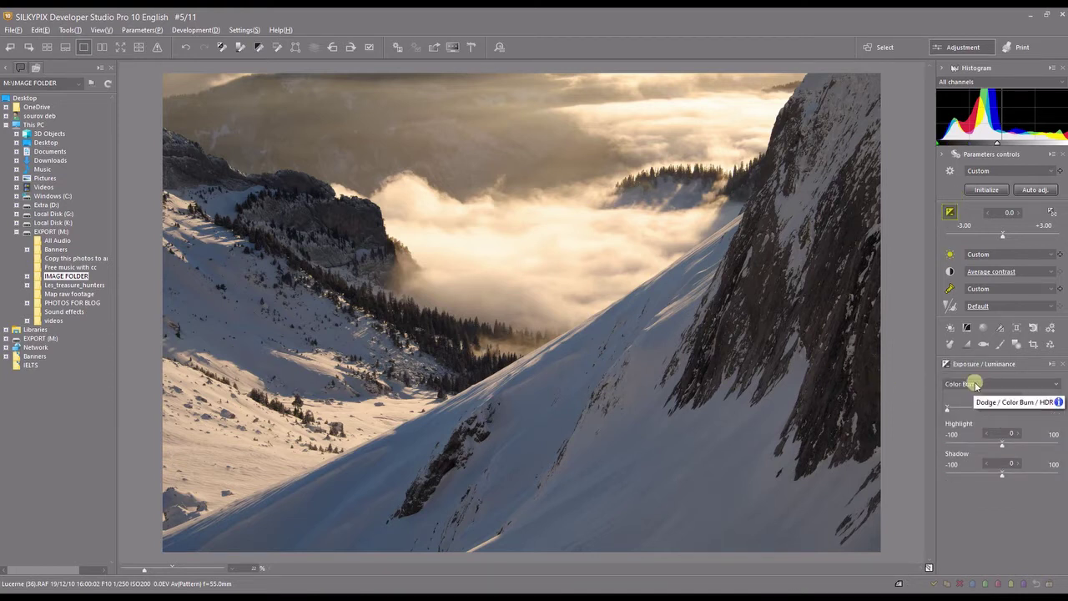
left_click(1027, 407)
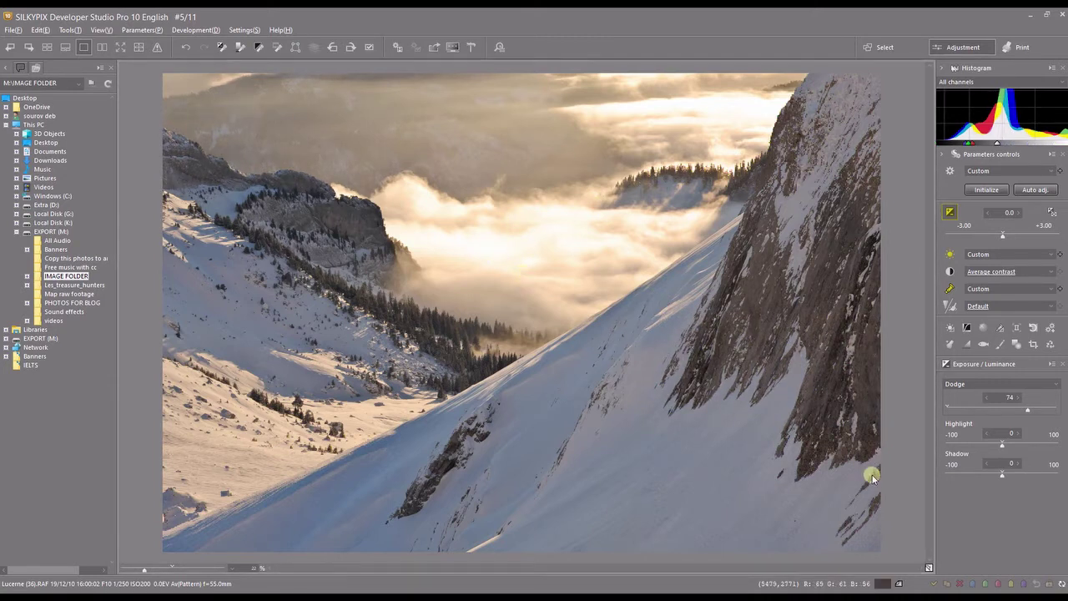
- Switch the exposure/luminance mode to HDR and set its strength to 30
left_click(977, 384)
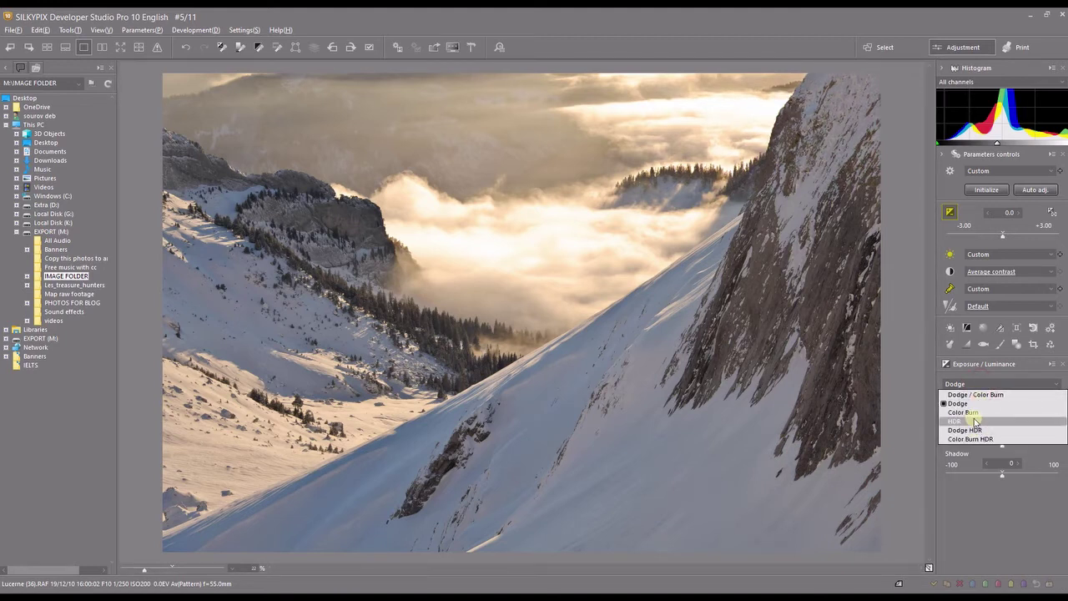
left_click(974, 421)
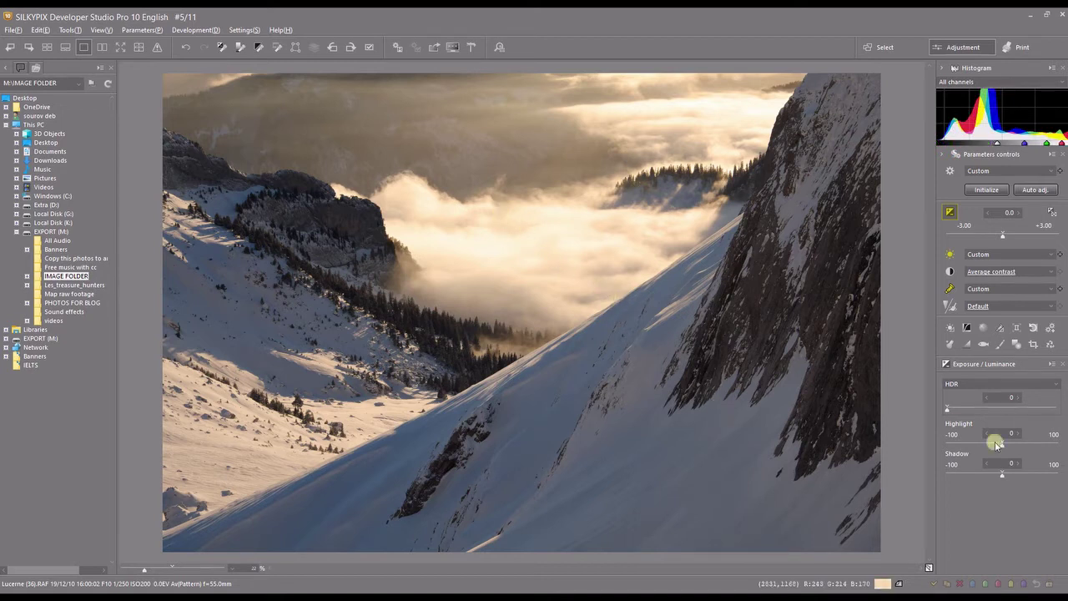
mouse_move(977, 402)
left_mouse_down()
mouse_move(956, 408)
mouse_move(980, 408)
left_mouse_up()
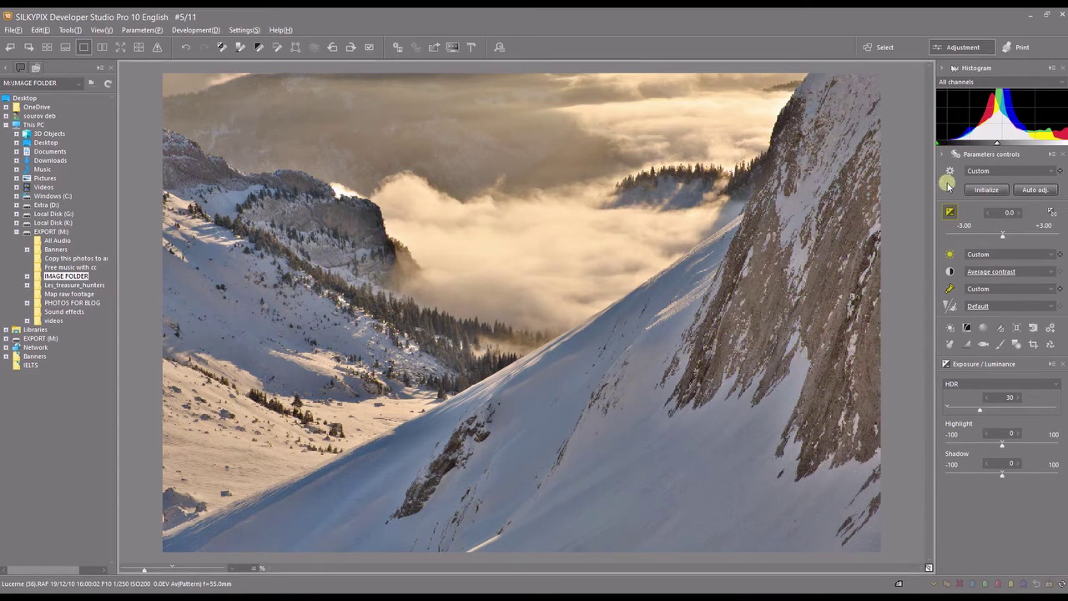
- Raise the black level in the tone settings to 22
left_click(950, 271)
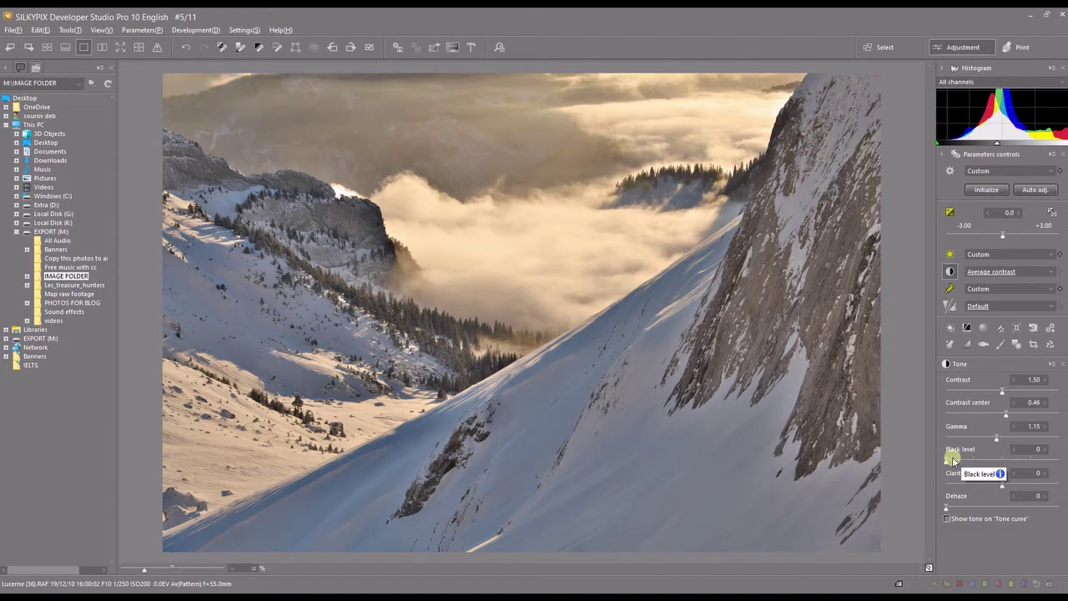
left_click(953, 460)
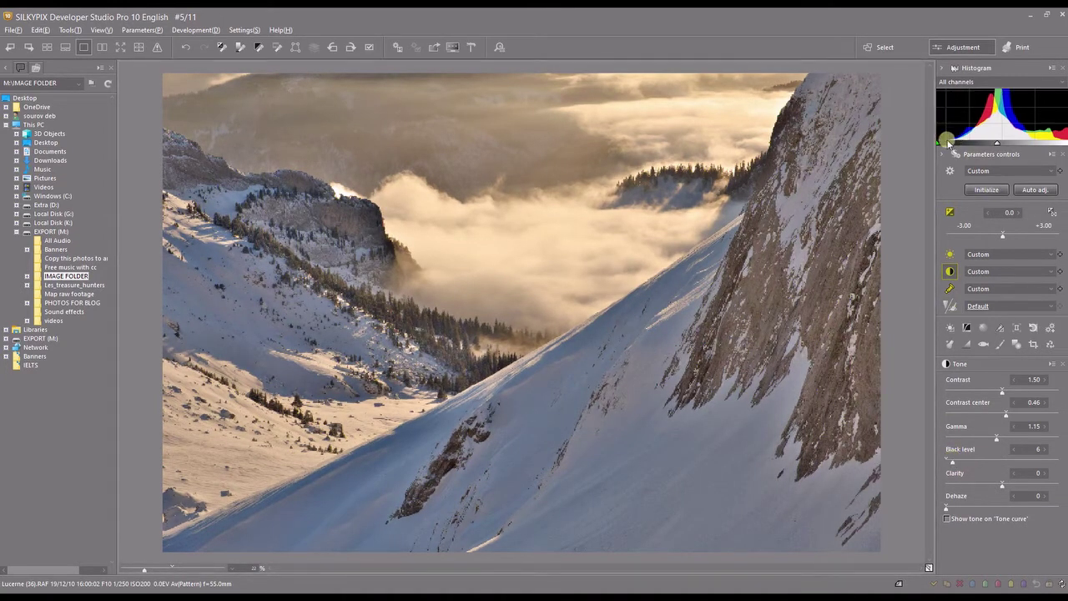
left_click(959, 459)
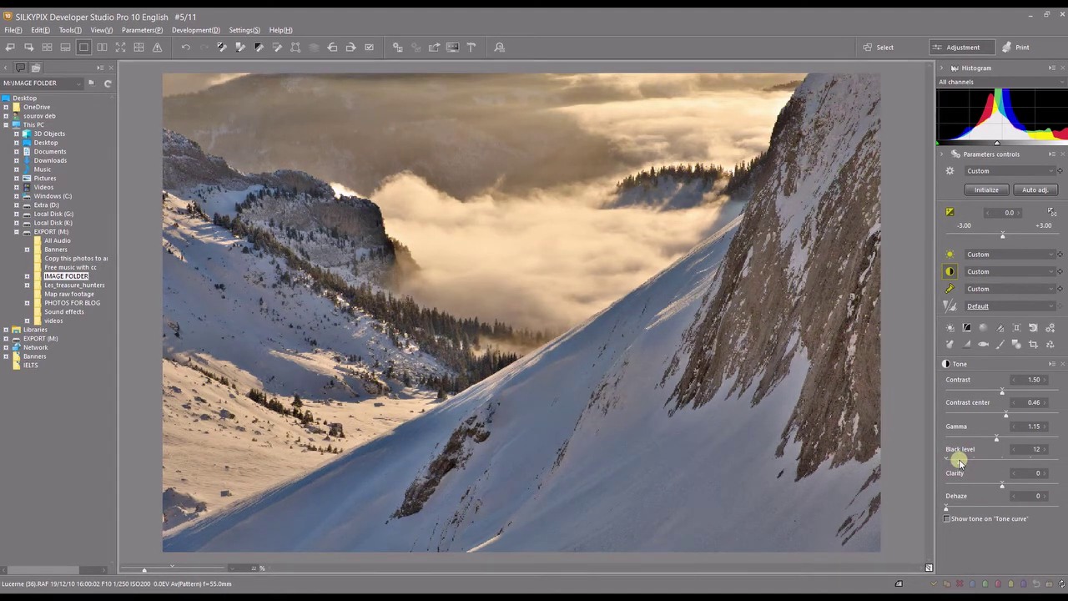
left_click(958, 459)
left_click(960, 460)
left_click_drag(960, 460, 966, 460)
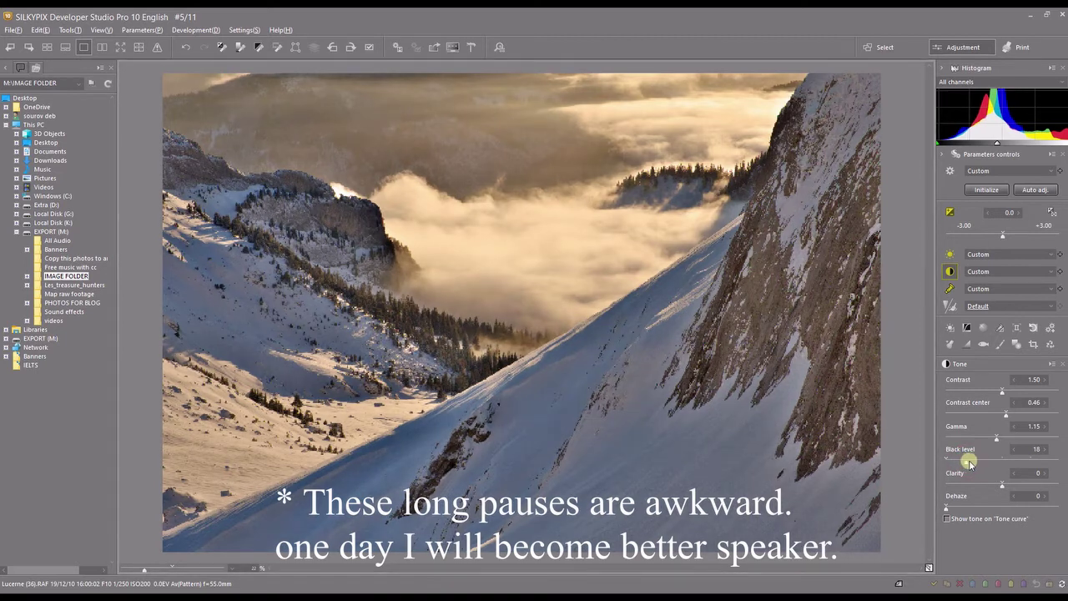
left_click(970, 458)
left_click(970, 458)
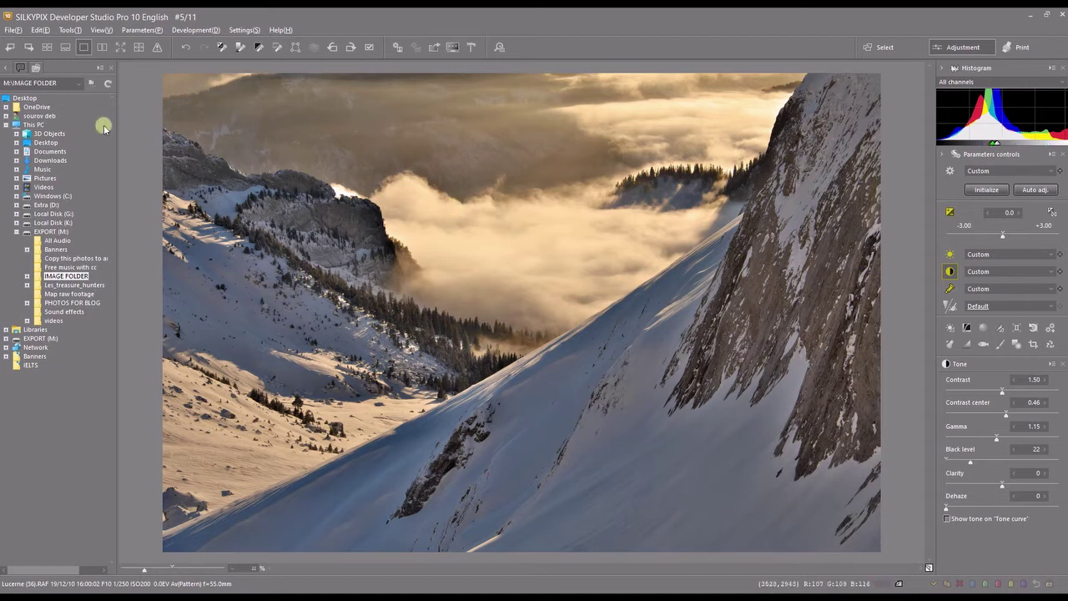
- Display the photo's file and shooting information
left_click(18, 66)
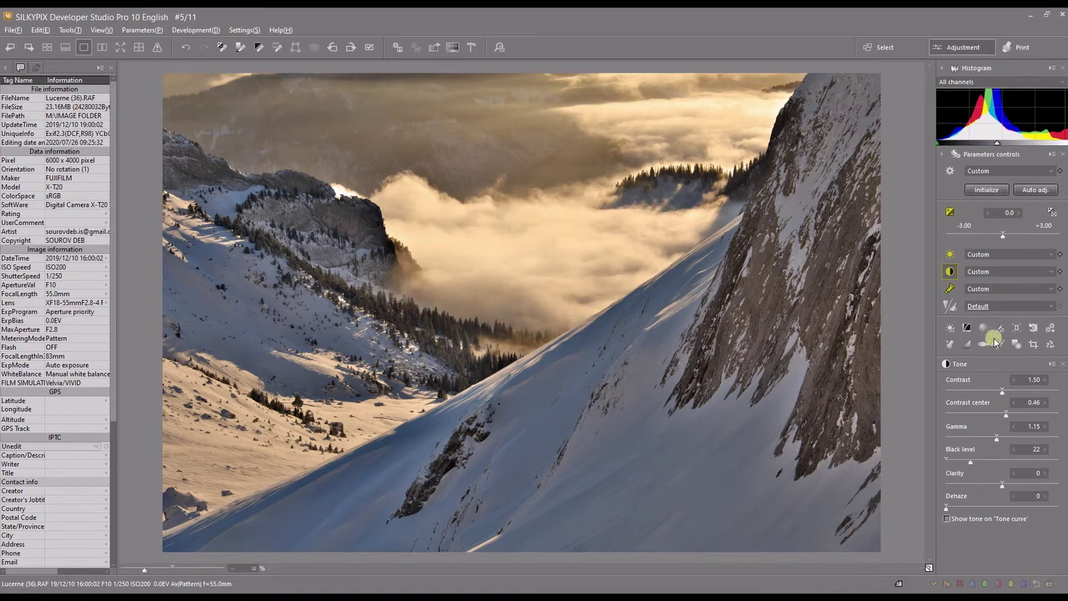
- Shift the white balance target slightly off neutral to hue 157 and saturation 0.08, and close the white balance adjustment
left_click(950, 330)
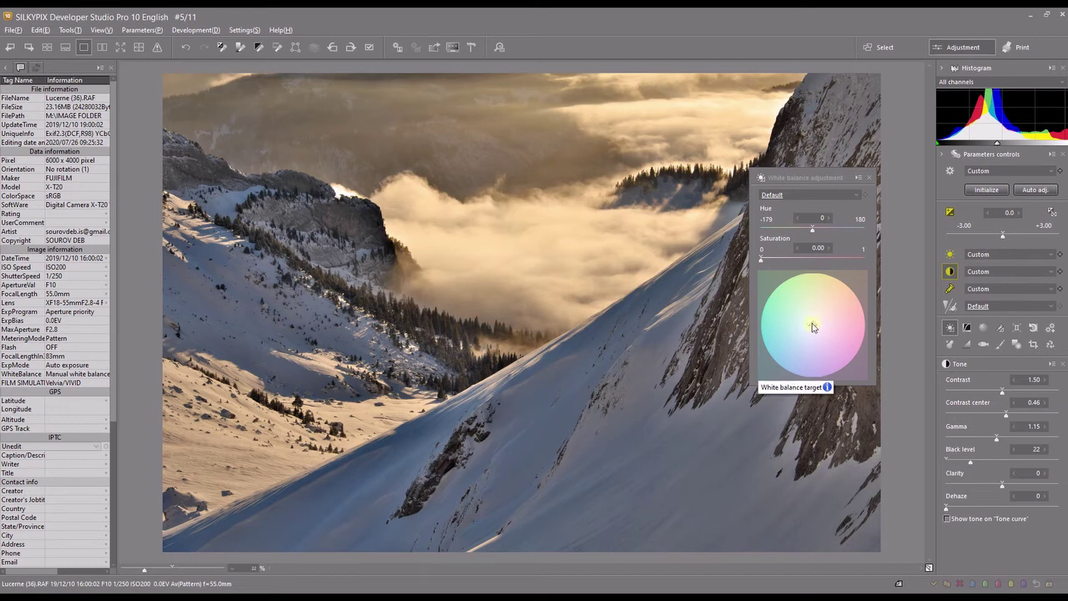
left_click(810, 327)
left_click_drag(811, 327, 808, 331)
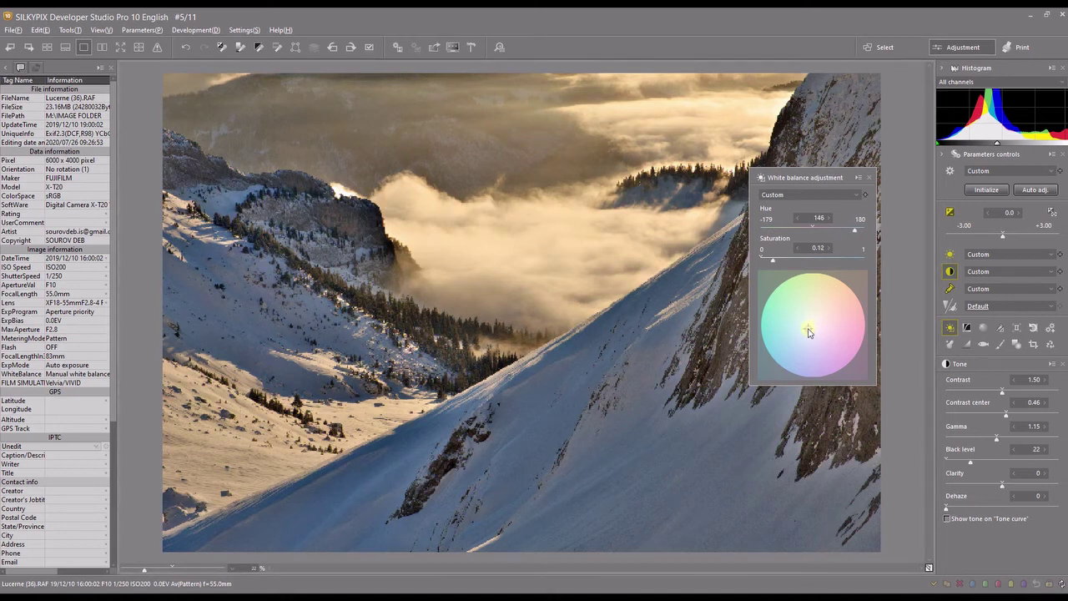
left_click(809, 330)
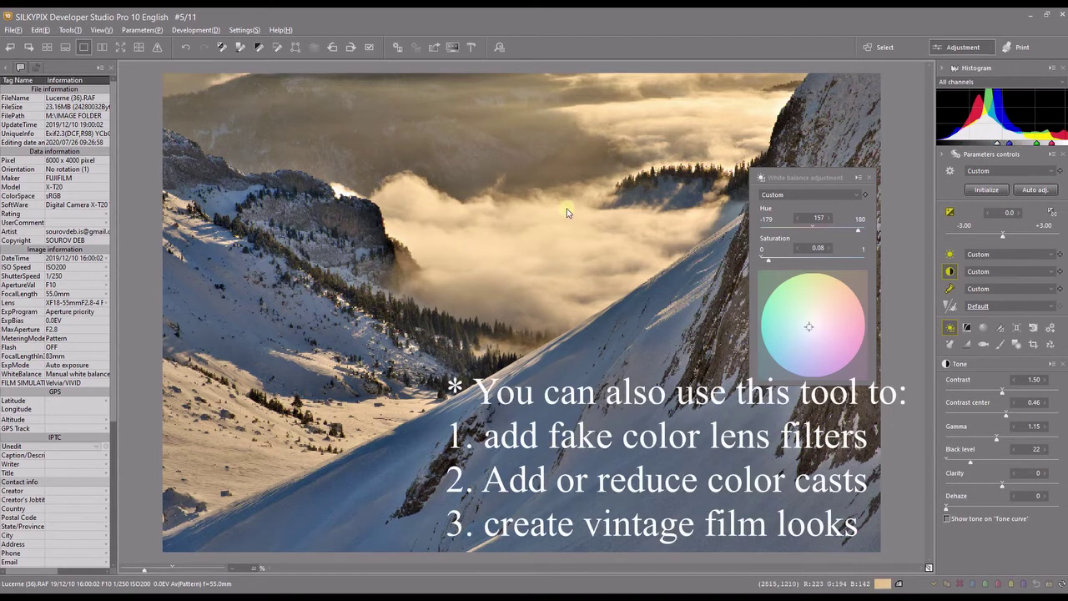
left_click(868, 177)
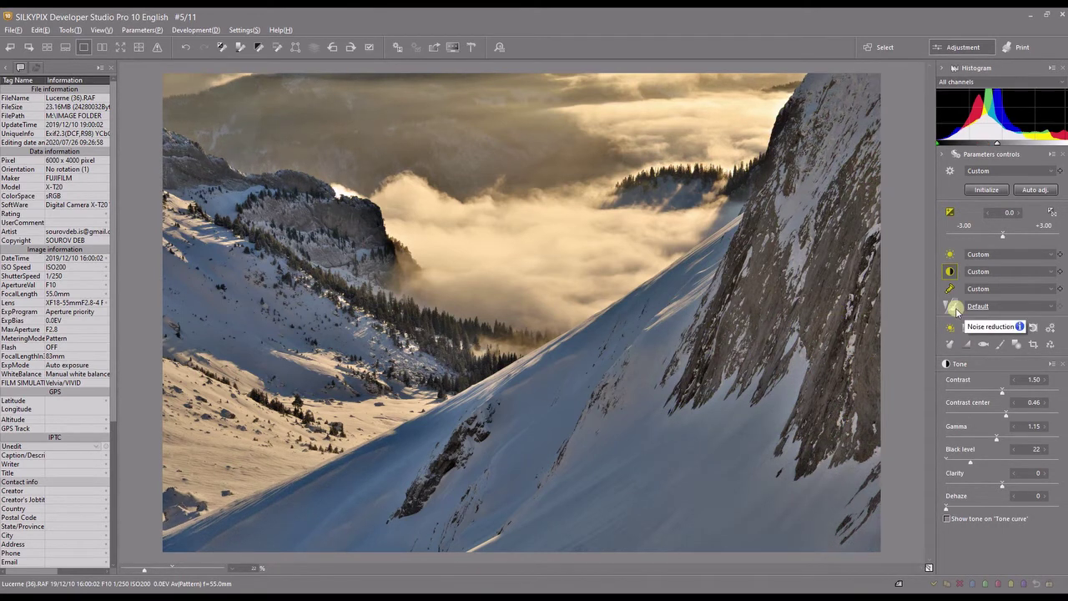
- Set the tone clarity to 8 and dehaze to 29
left_click_drag(1003, 485, 1007, 487)
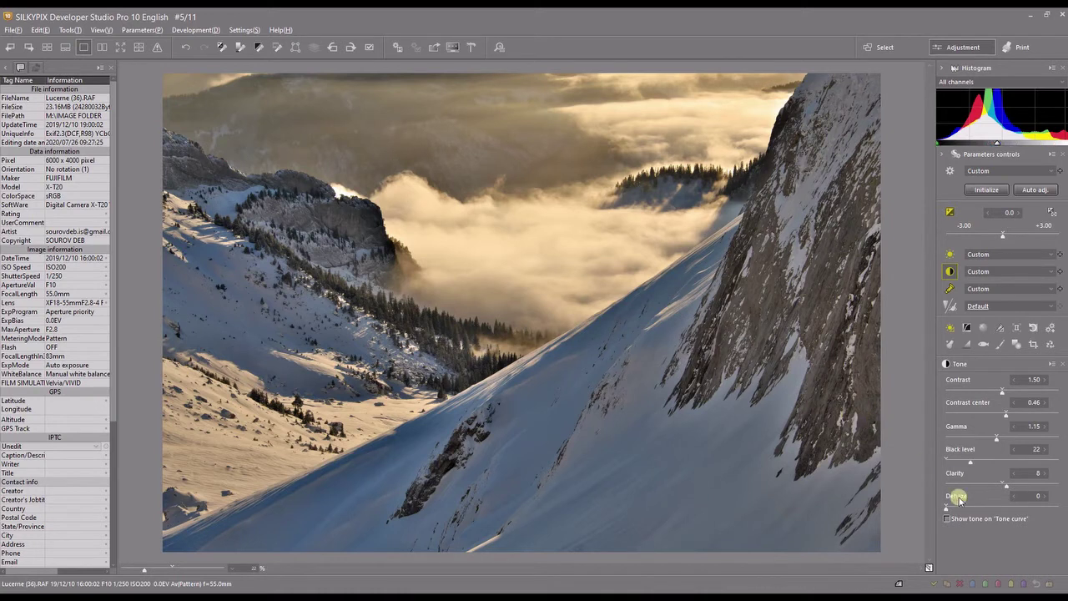
left_click_drag(973, 507, 978, 506)
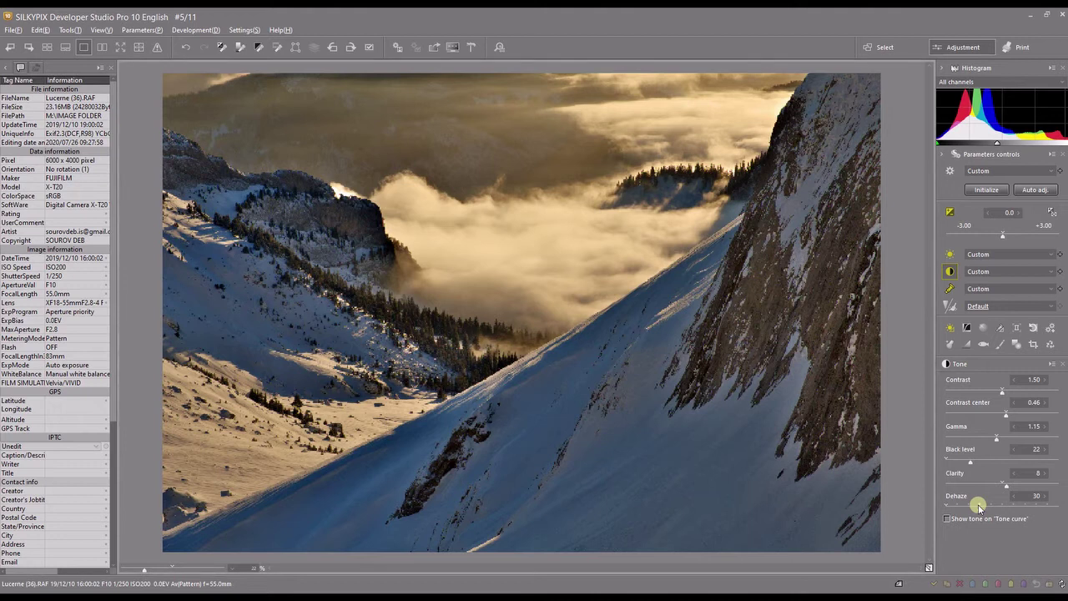
left_click(978, 506)
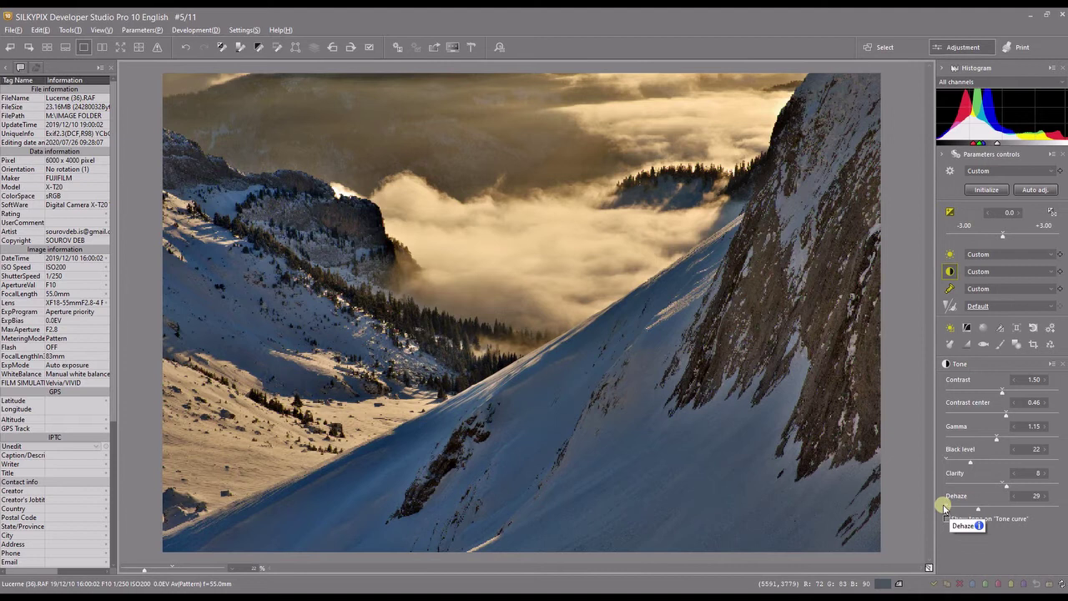
- Reset the tone dehaze to 0 and lower the exposure bias to -0.13
left_click(946, 505)
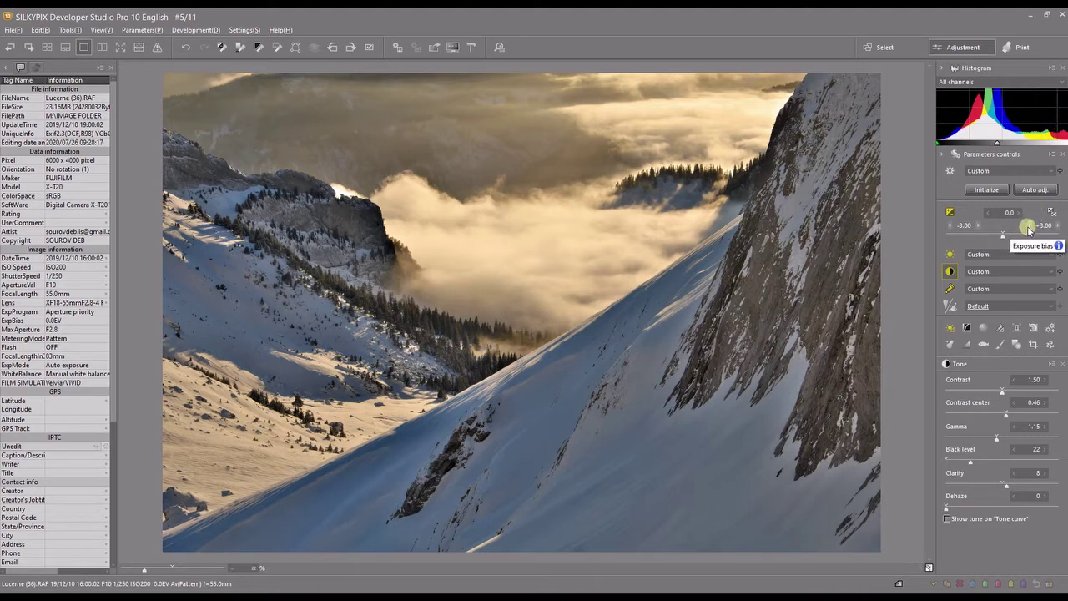
left_click(1029, 228)
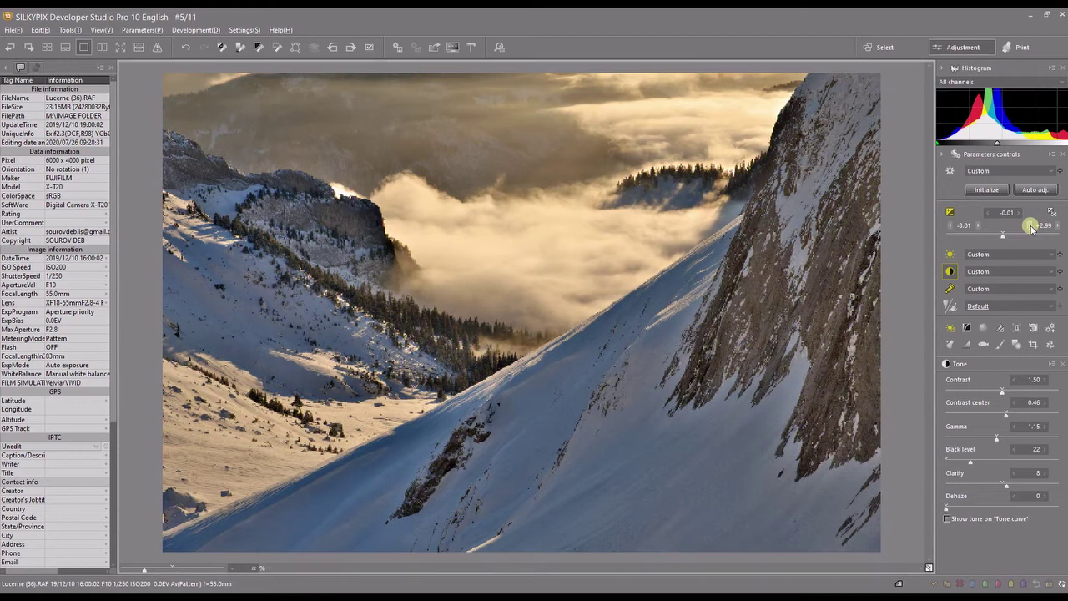
left_click(1031, 228)
left_click(1031, 228)
left_click(1031, 228)
left_click(1031, 228)
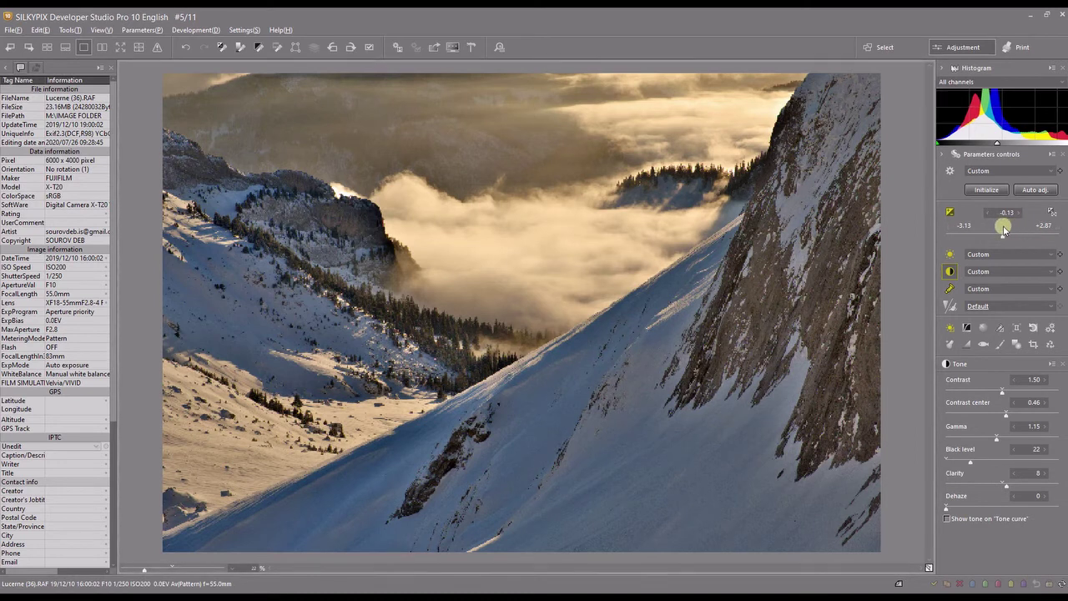
- Check the photo for clipping with the highlight/shadow warning, and disable the warning again
left_click(161, 51)
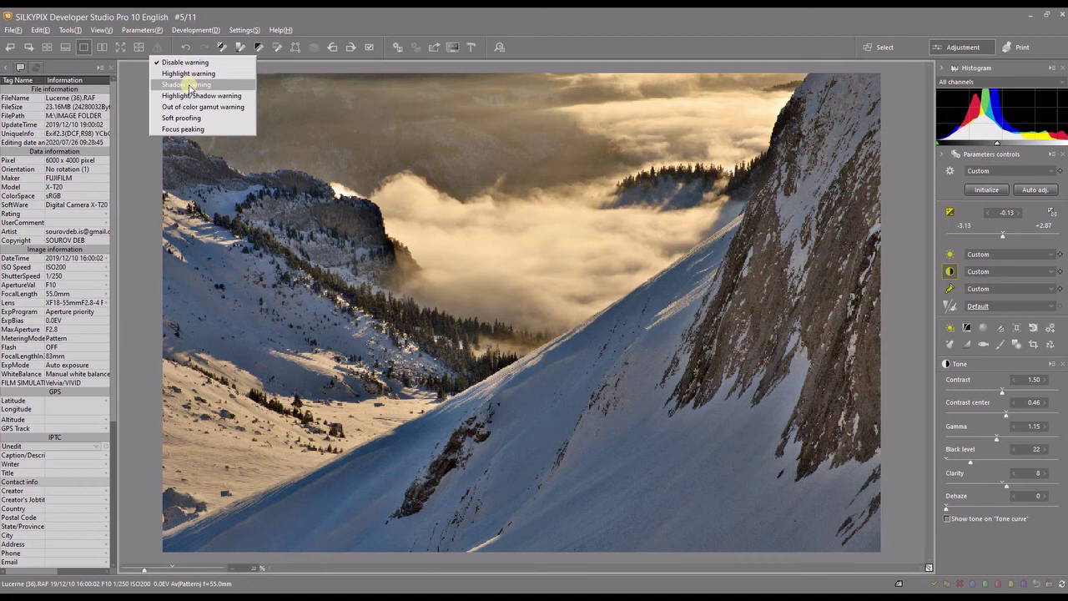
left_click(190, 95)
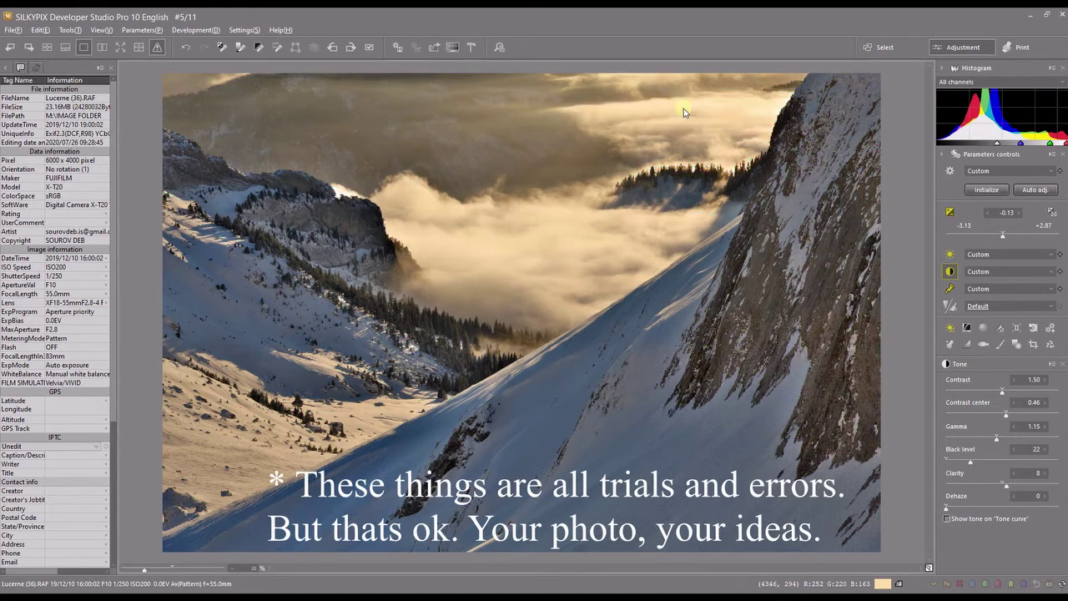
left_click(687, 371)
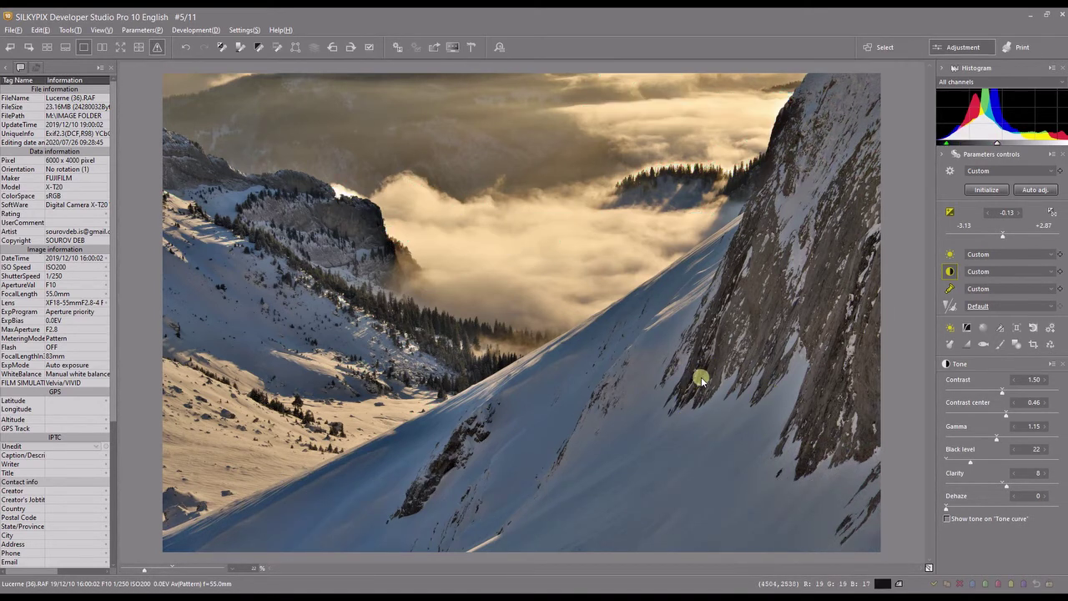
left_click(158, 50)
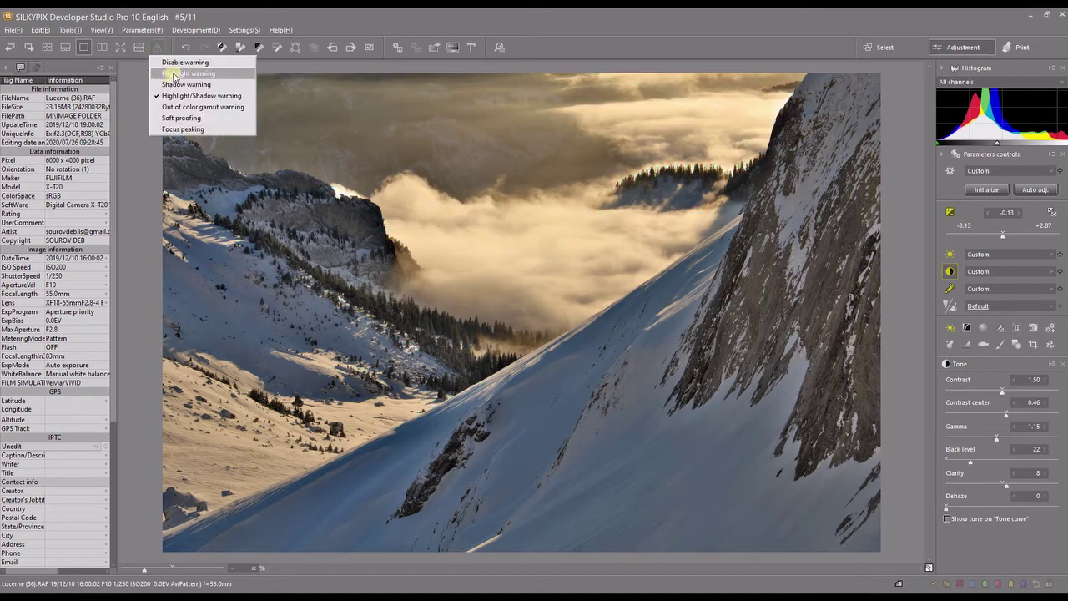
left_click(178, 64)
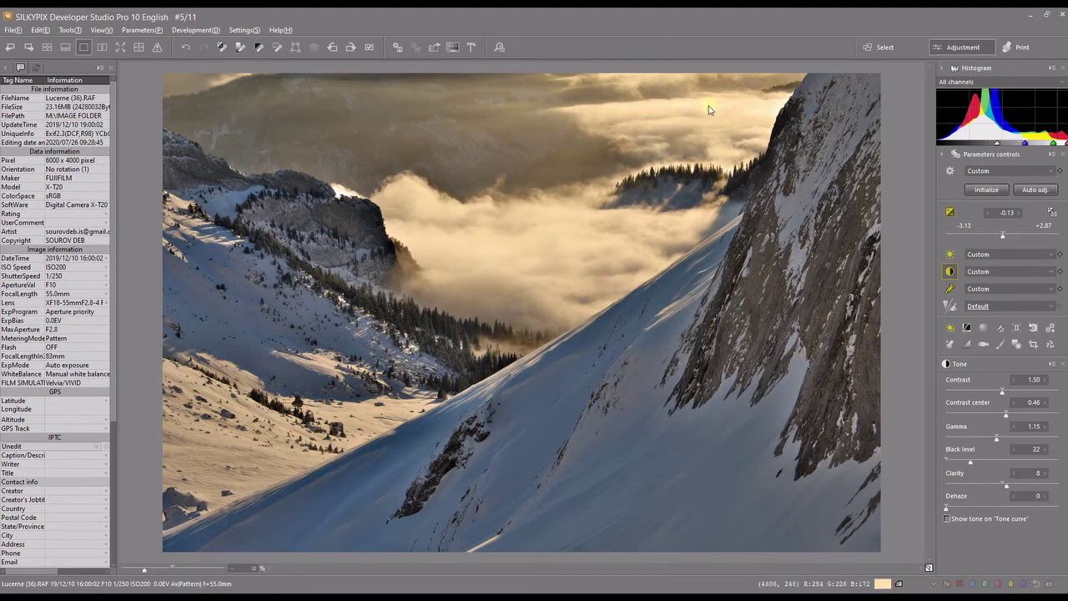
- With the highlight warning on, set the golden yellow range's hue to -5 and saturation to -22 in the fine color controller
left_click(999, 328)
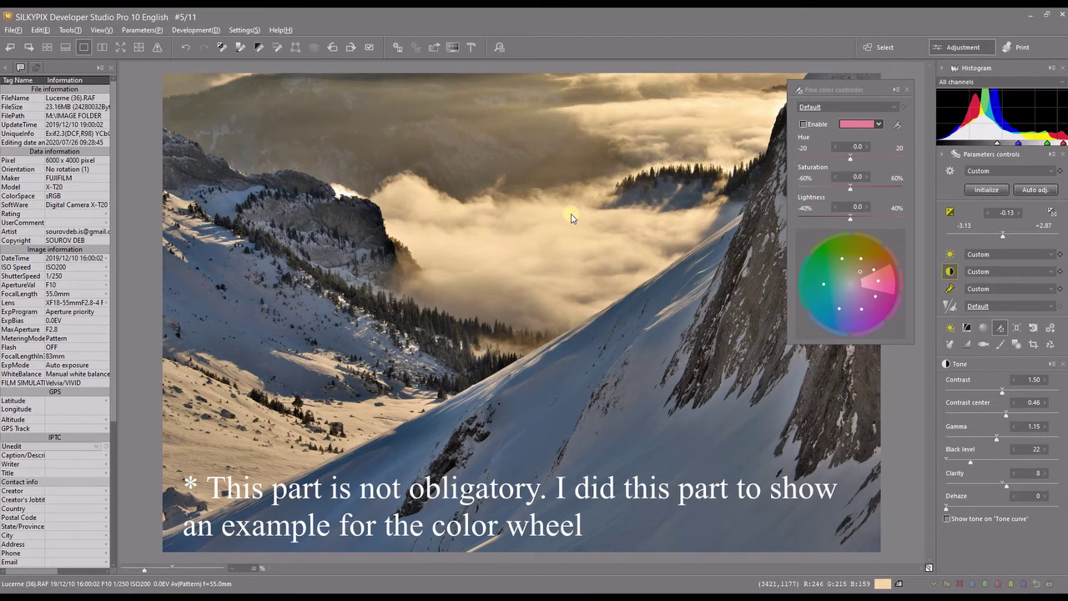
left_click(859, 272)
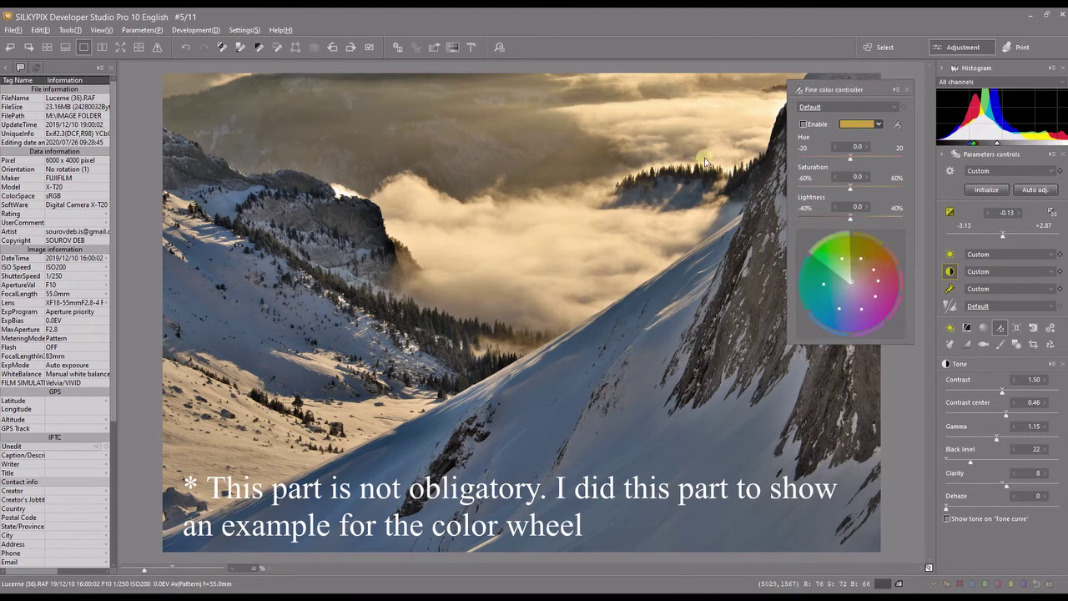
left_click(156, 48)
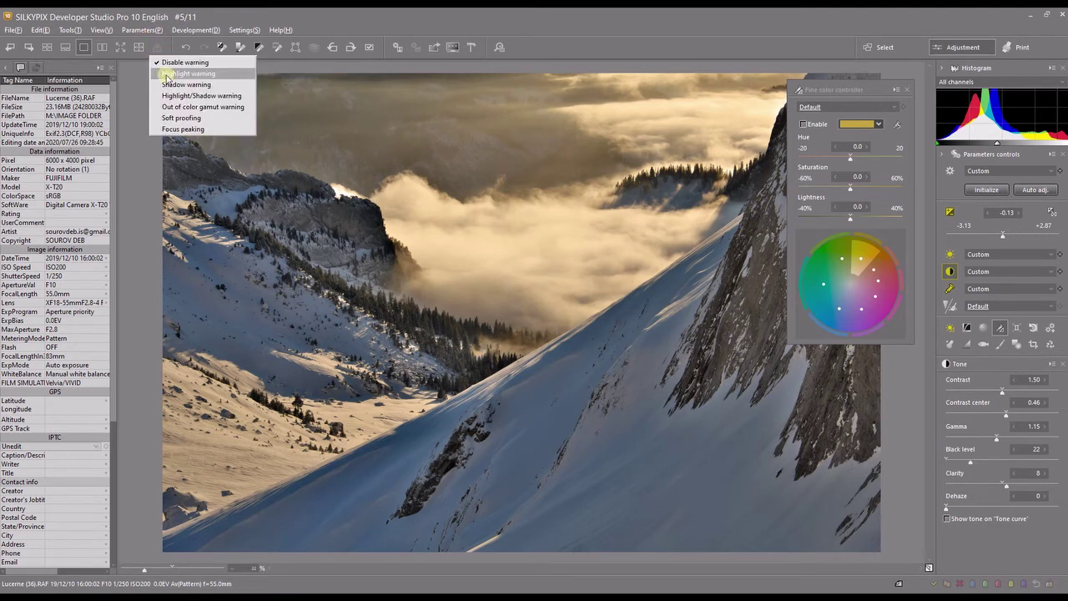
left_click(168, 77)
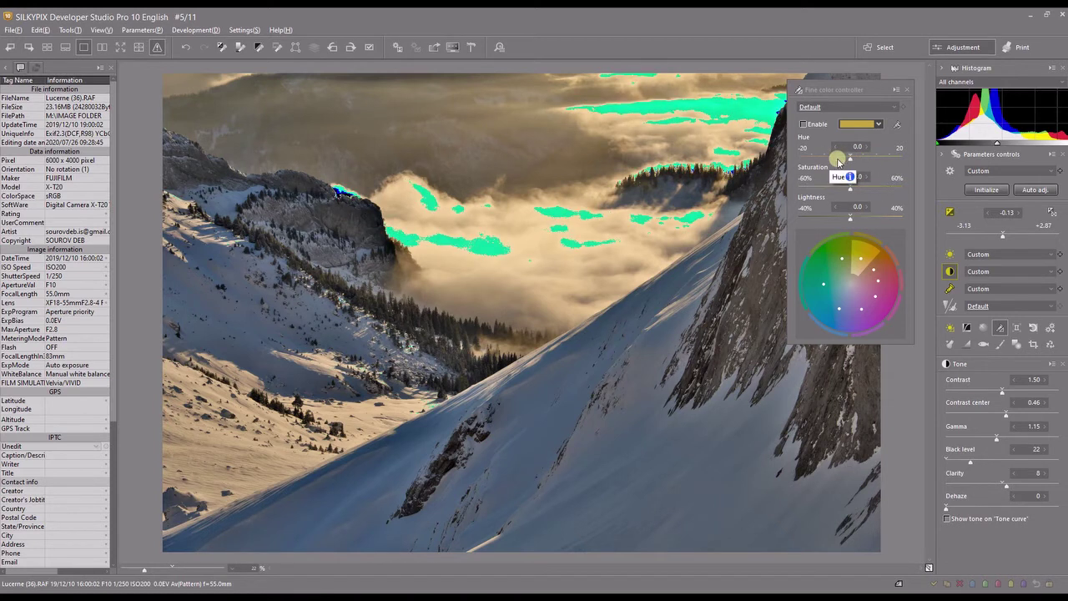
left_click(838, 159)
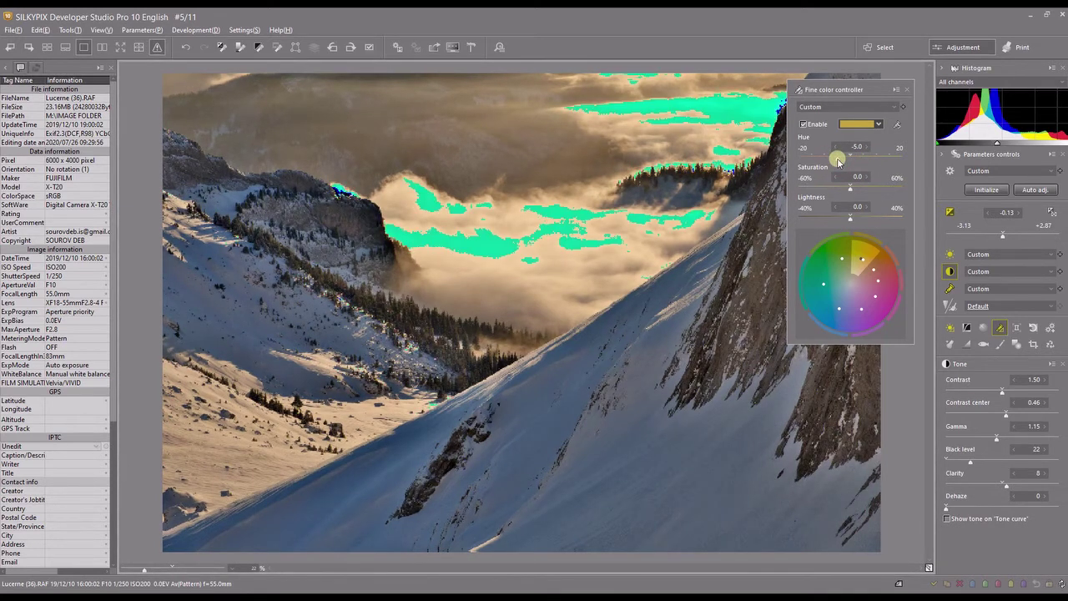
left_click(840, 190)
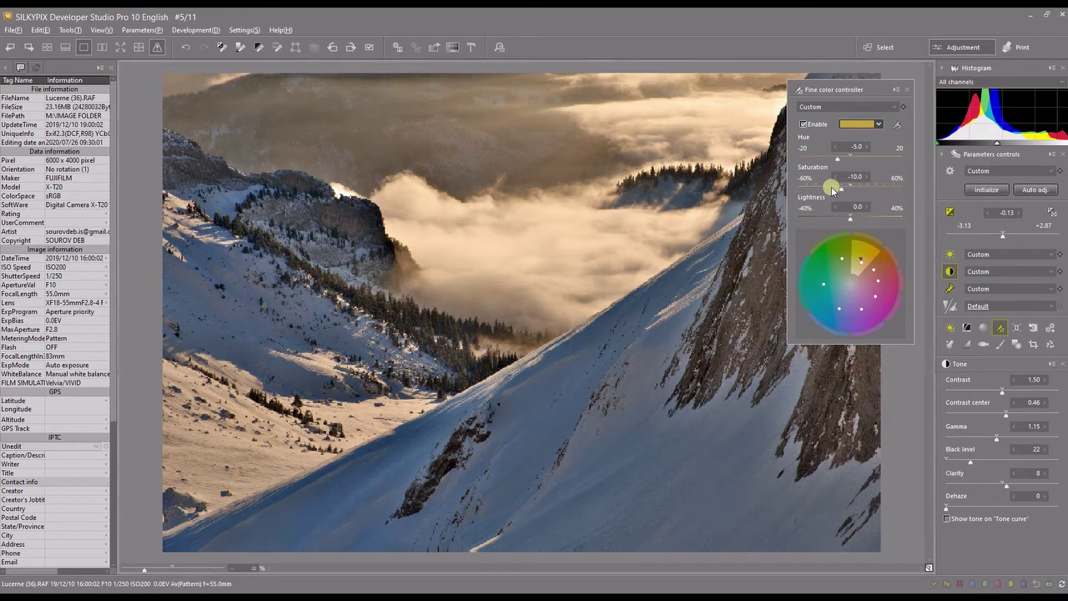
left_click(832, 190)
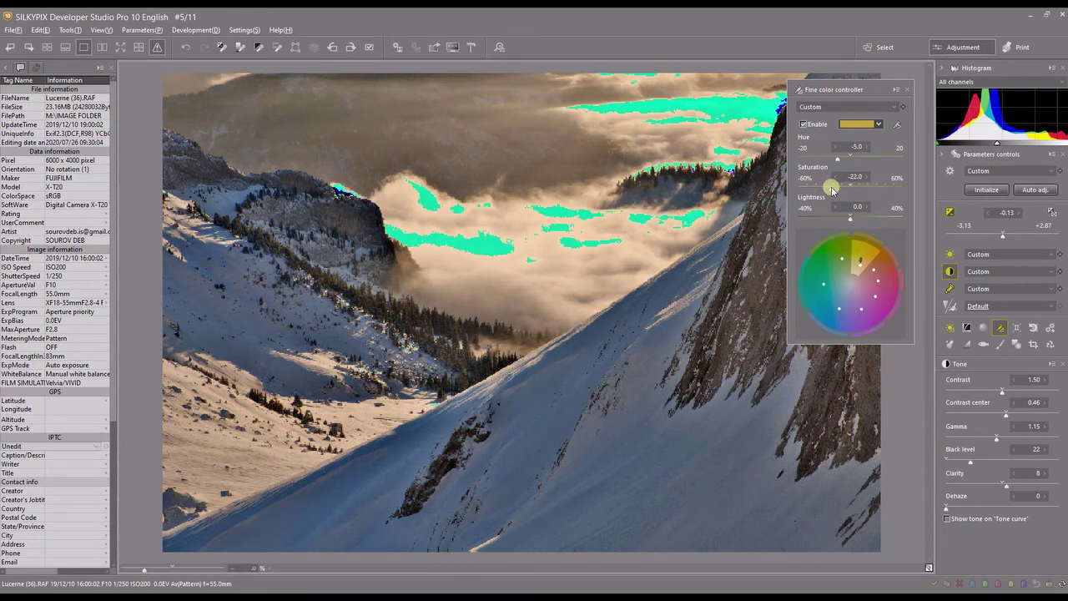
- Set the golden yellow range's lightness to -16 and close the fine color controller
left_click(835, 216)
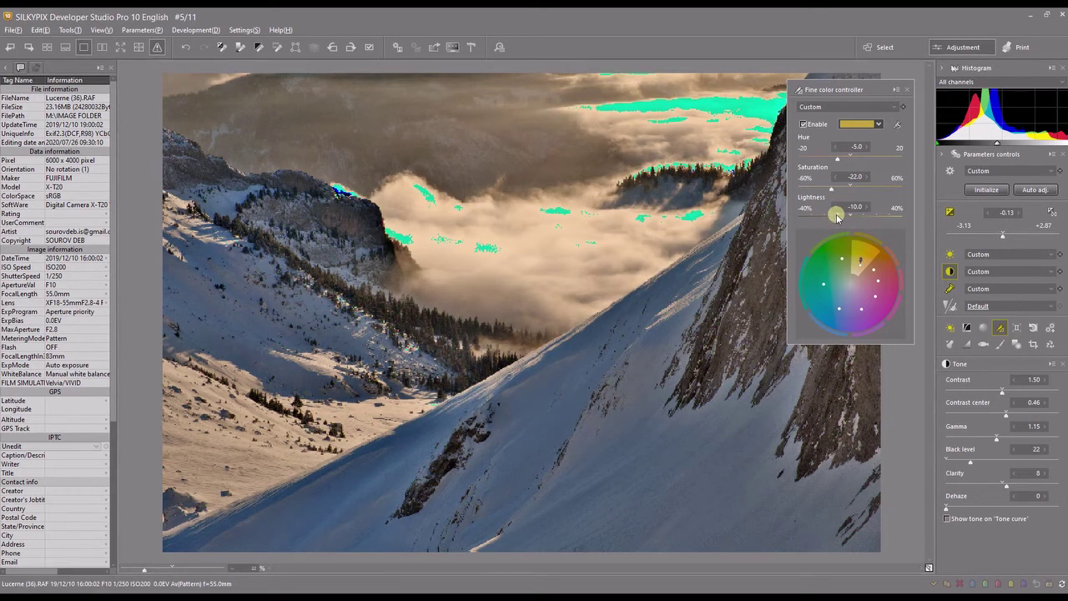
left_click(817, 217)
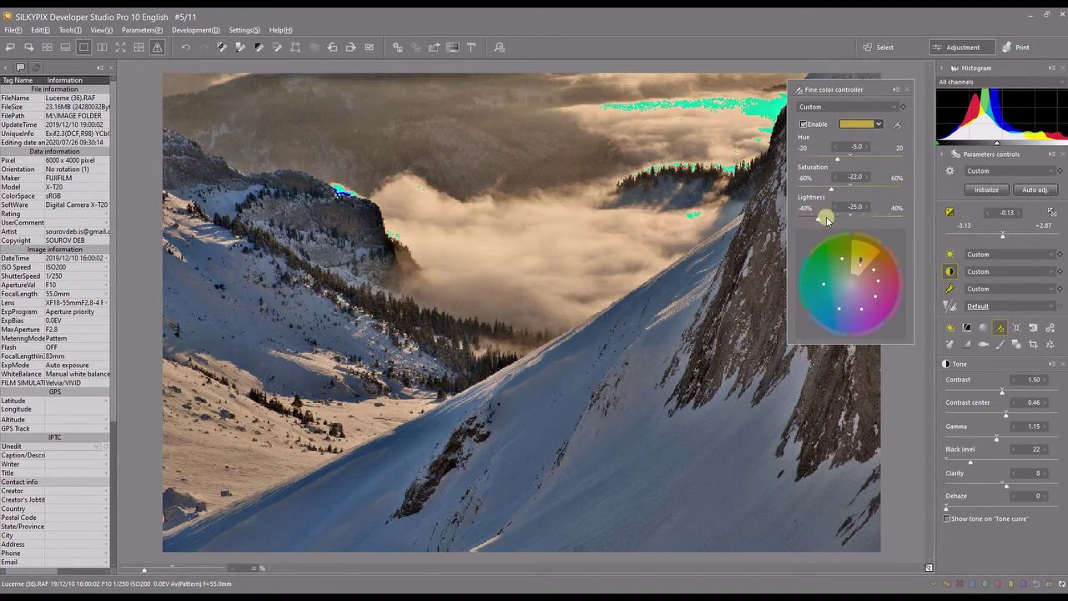
left_click(830, 219)
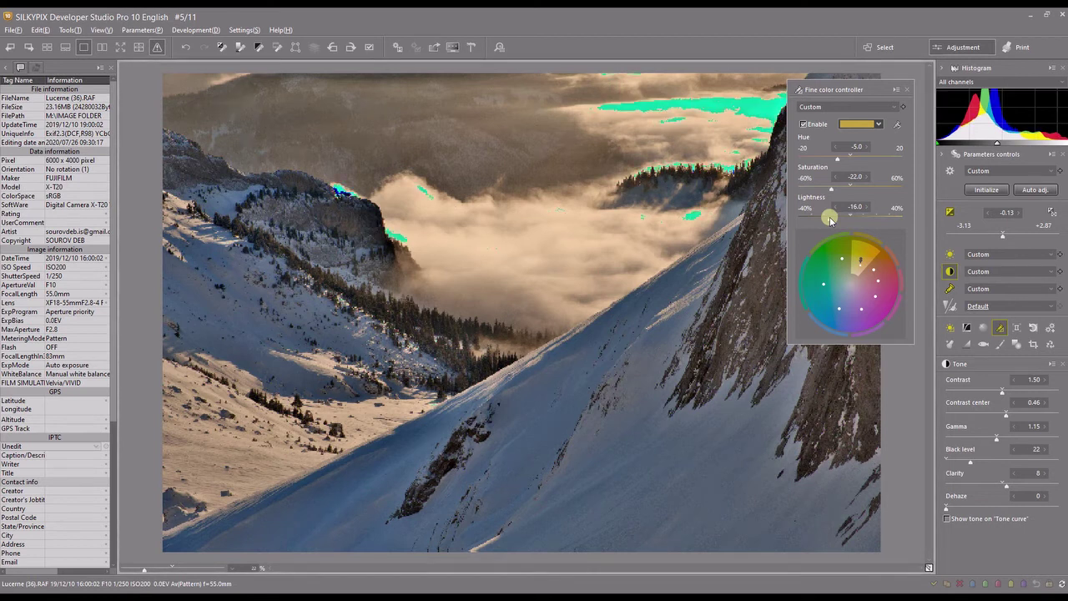
left_click(907, 90)
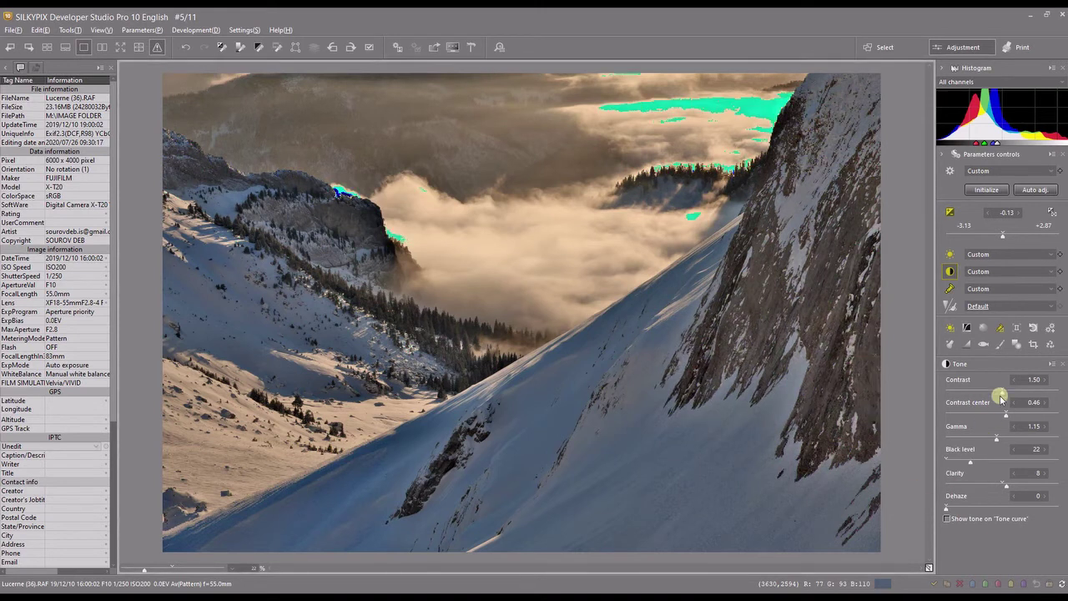
- Set the overall color saturation to 1.30 and disable the highlight warning
left_click(951, 290)
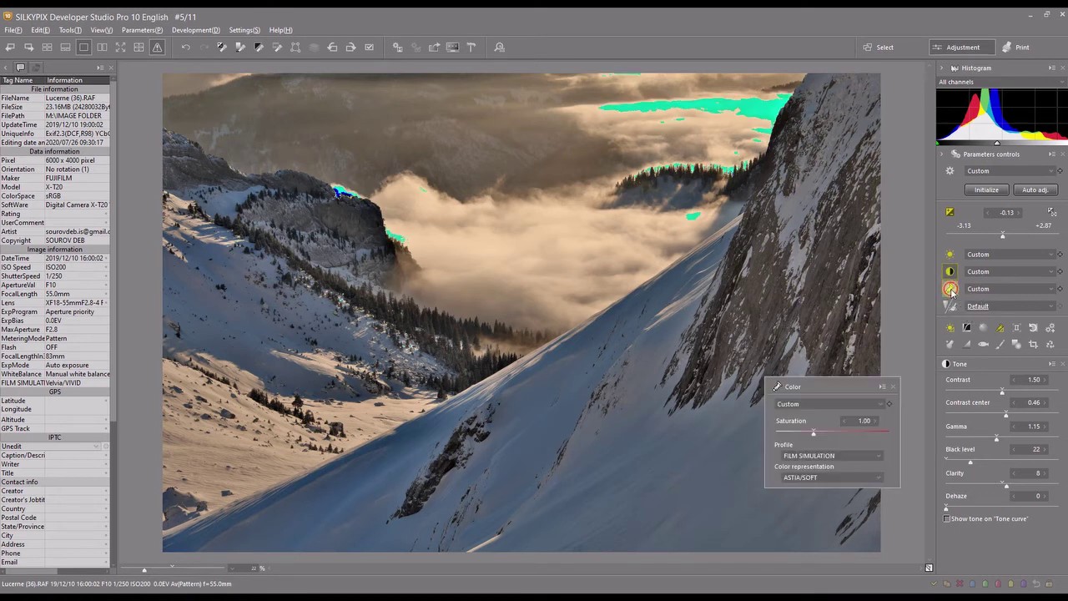
left_click(832, 426)
left_click_drag(821, 432, 823, 433)
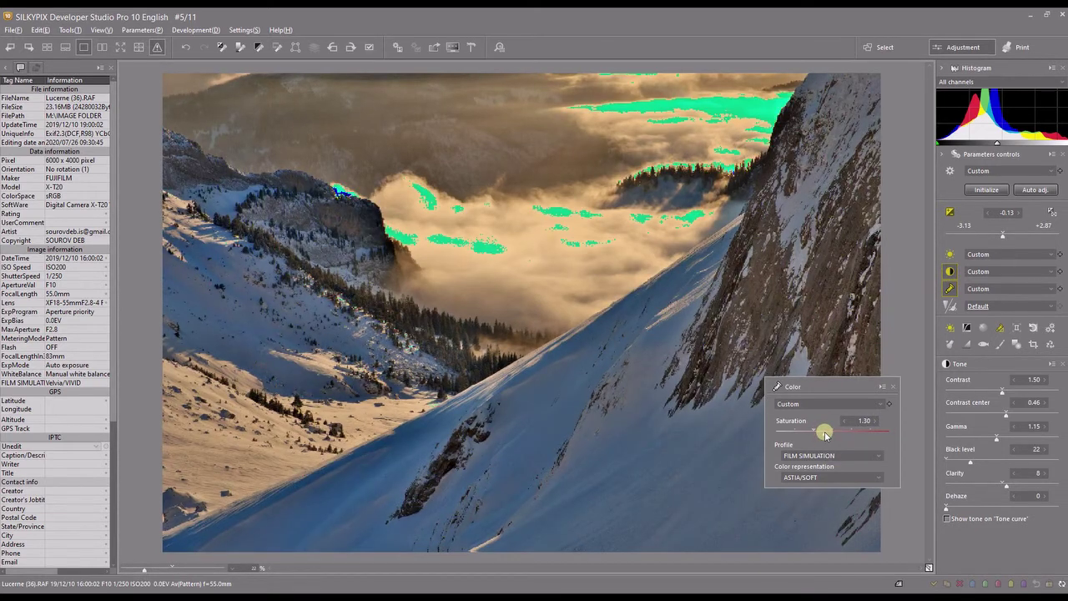
left_click(156, 47)
left_click(191, 62)
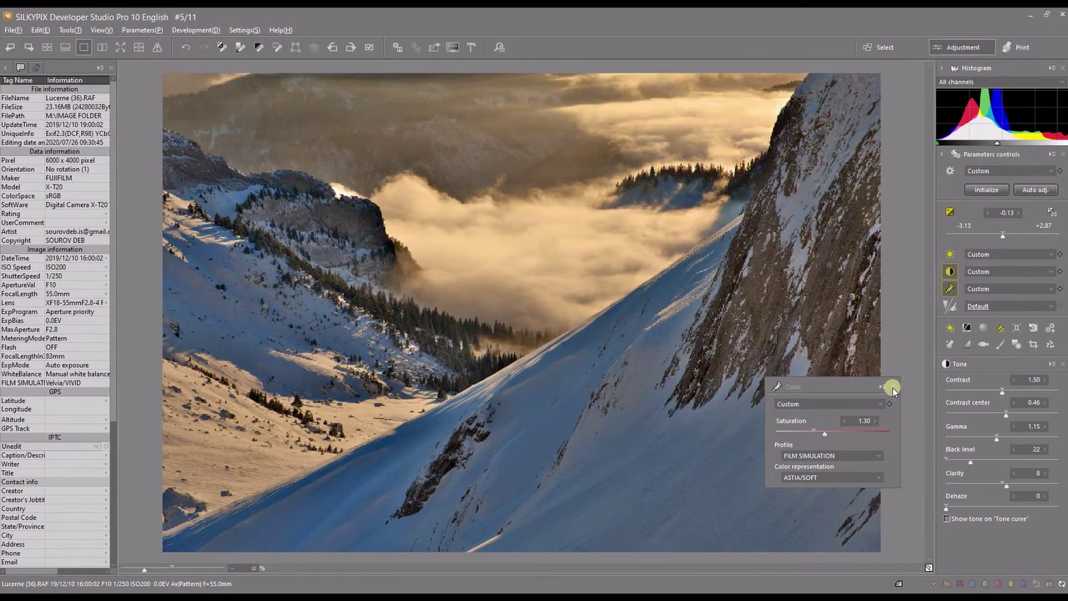
left_click(888, 388)
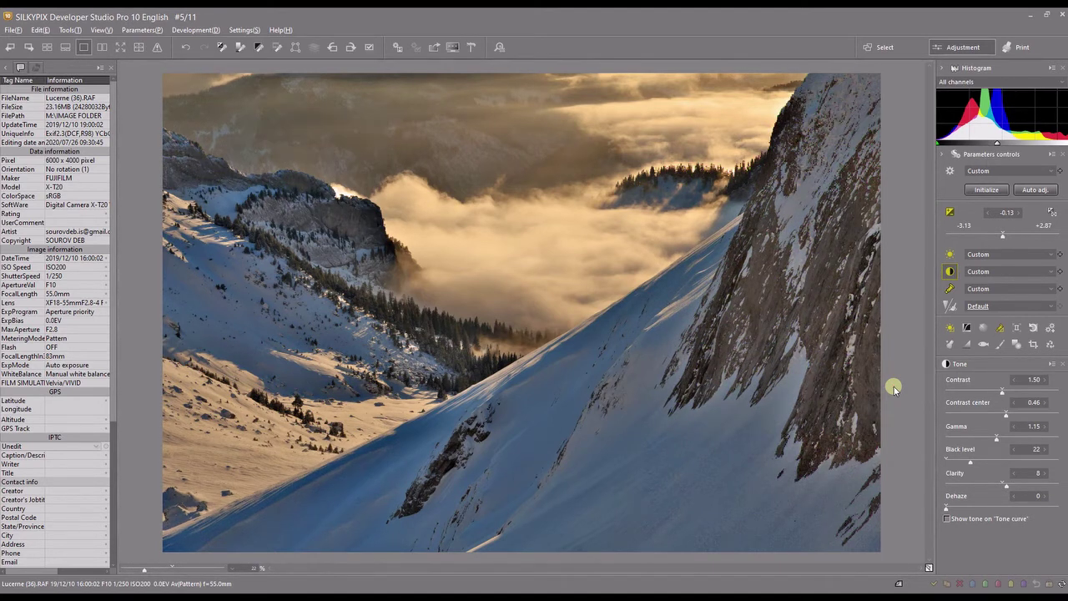
- Crop the photo freely on all four sides to 5256 x 3460 pixels, with the upper left corner at 264, 324
scroll(893, 388, "up", 3)
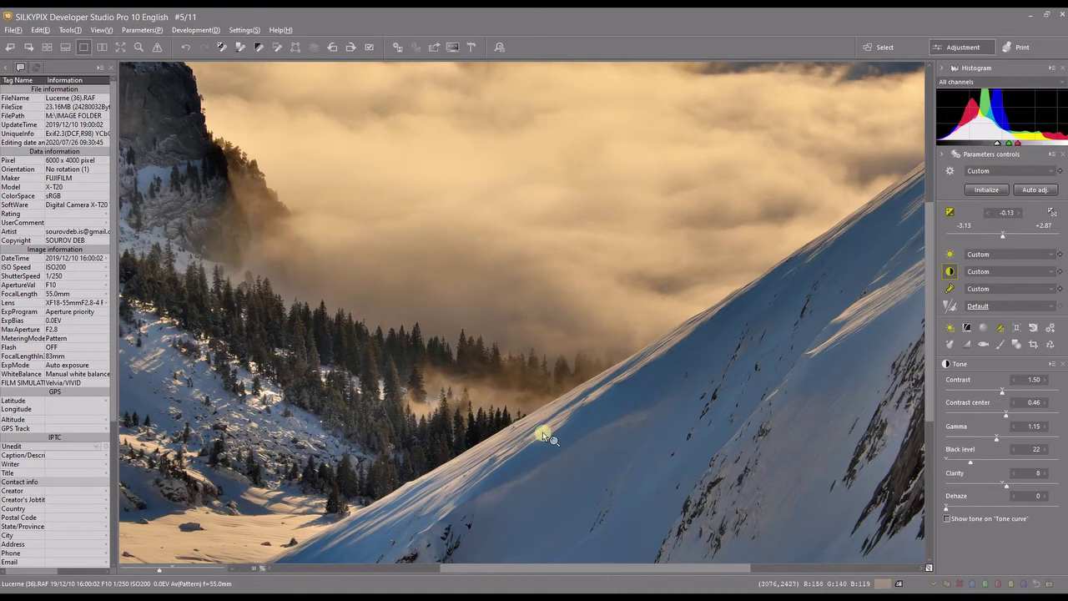
left_click_drag(543, 434, 634, 379)
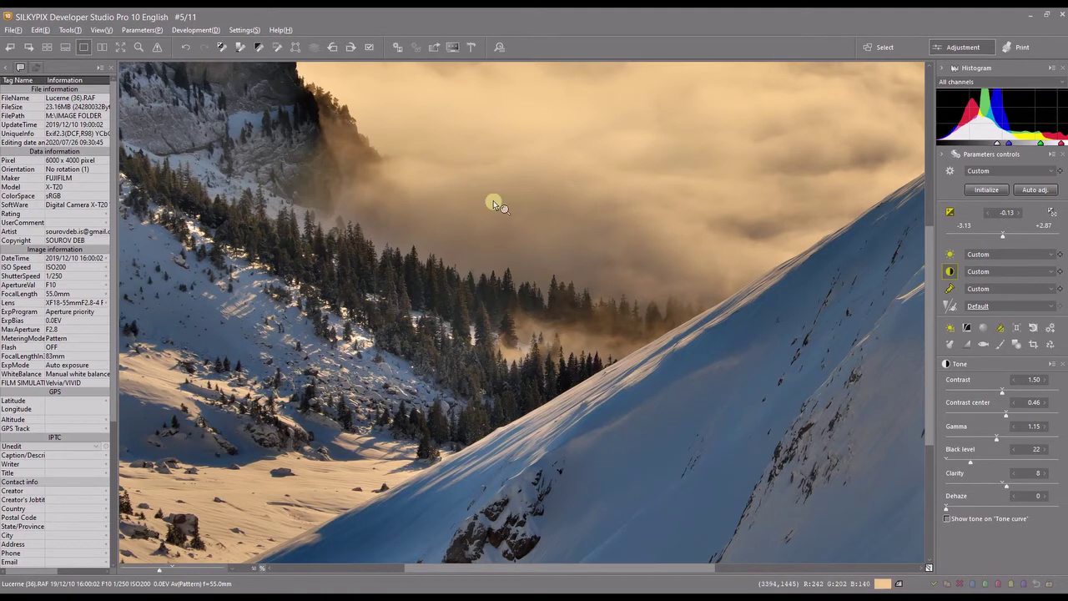
left_click(611, 392)
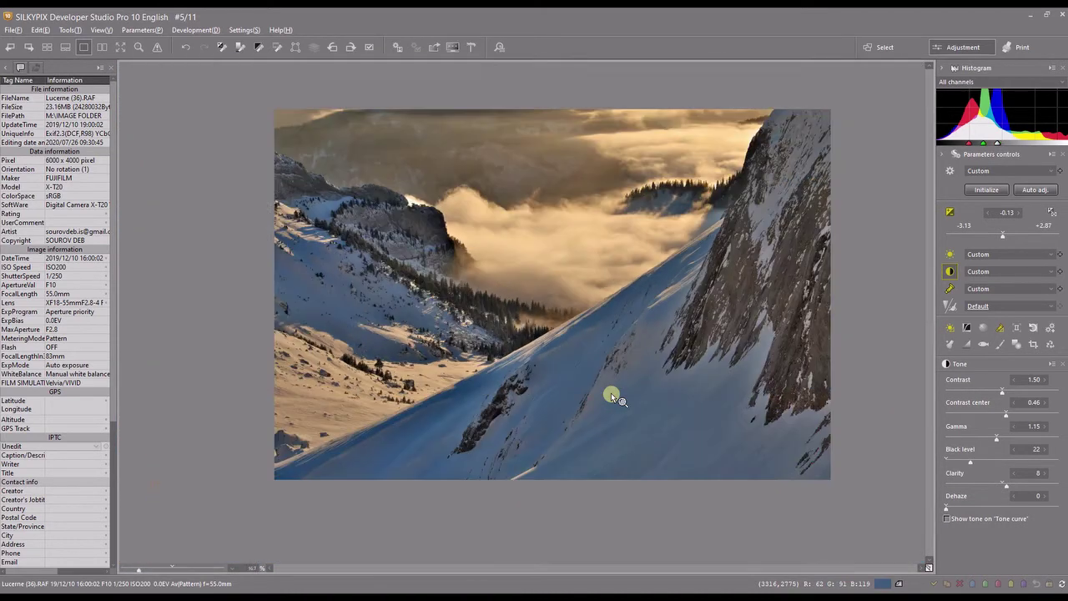
left_click(610, 392)
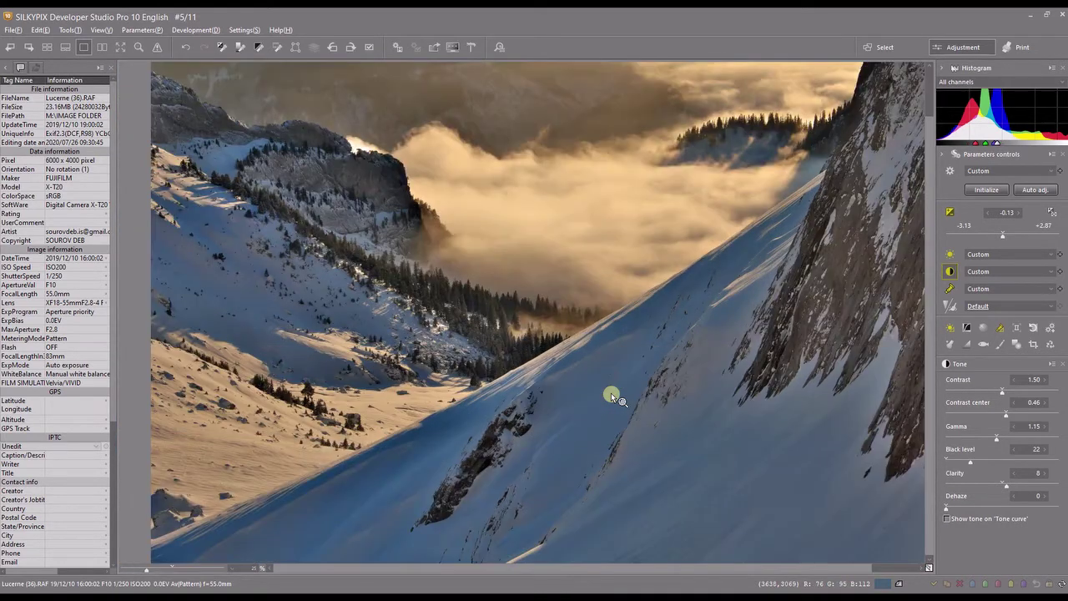
left_click(611, 392)
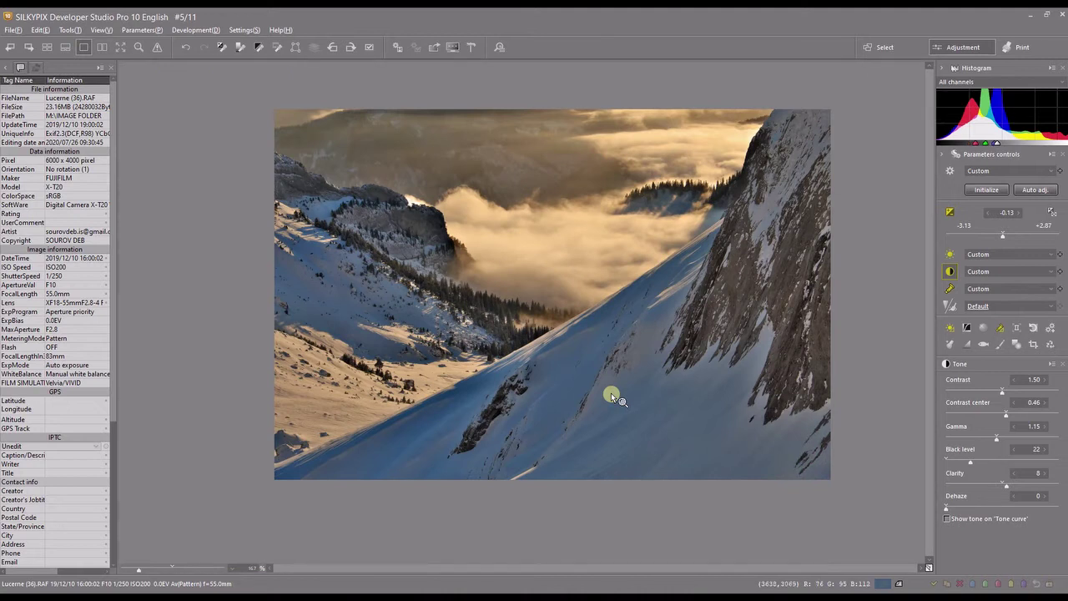
left_click(1033, 343)
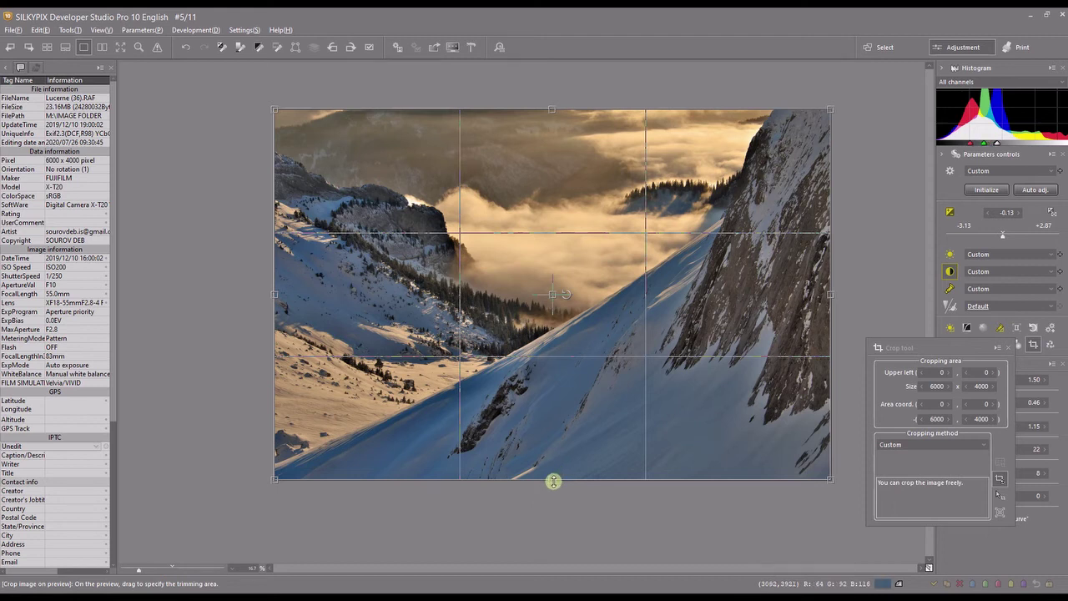
left_click_drag(553, 482, 552, 461)
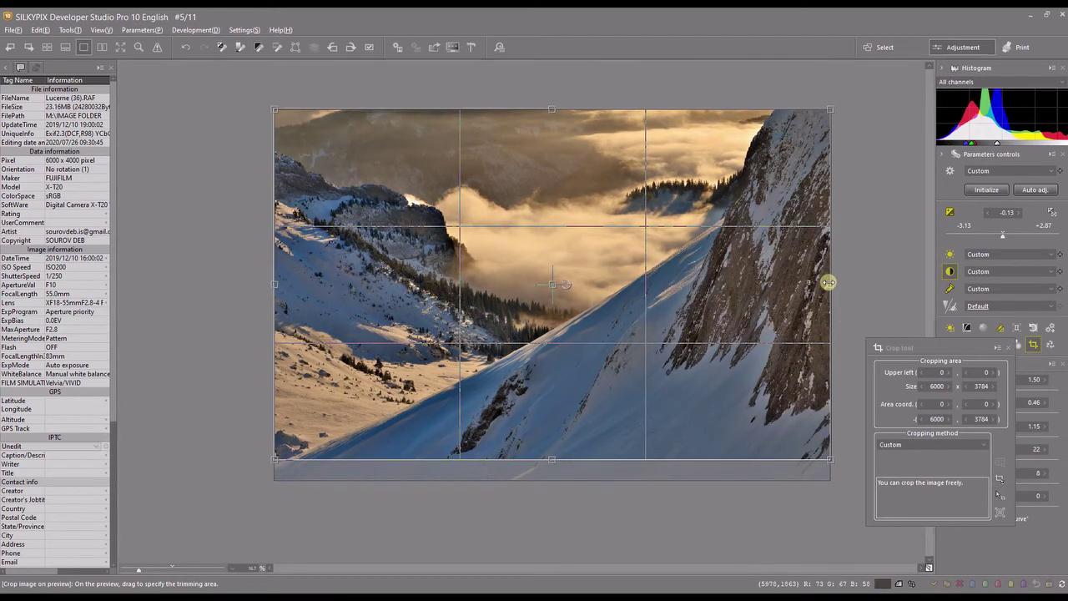
left_click_drag(826, 282, 783, 289)
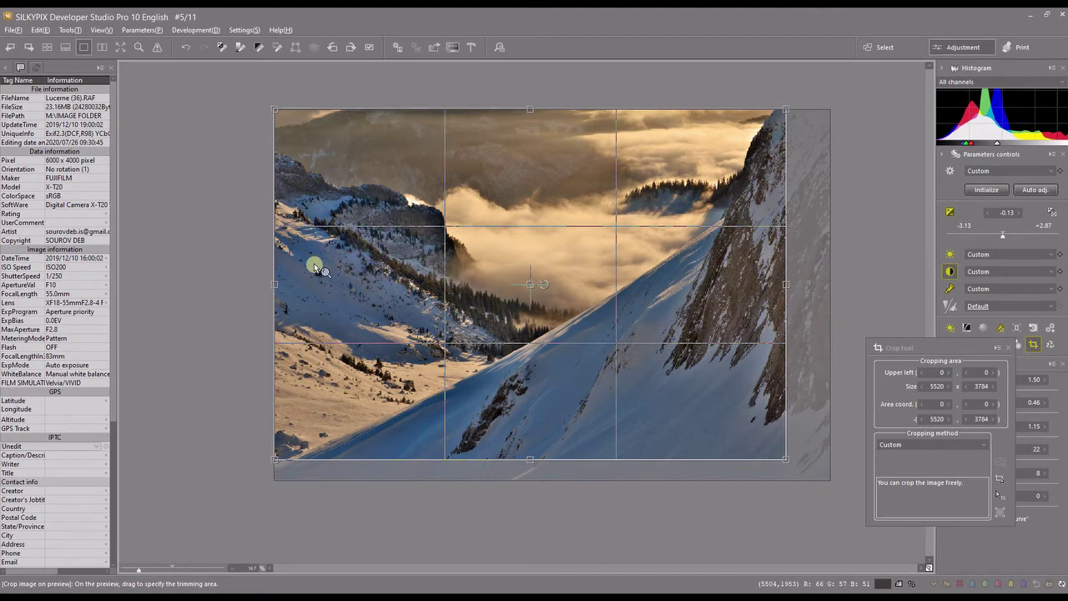
left_click(273, 284)
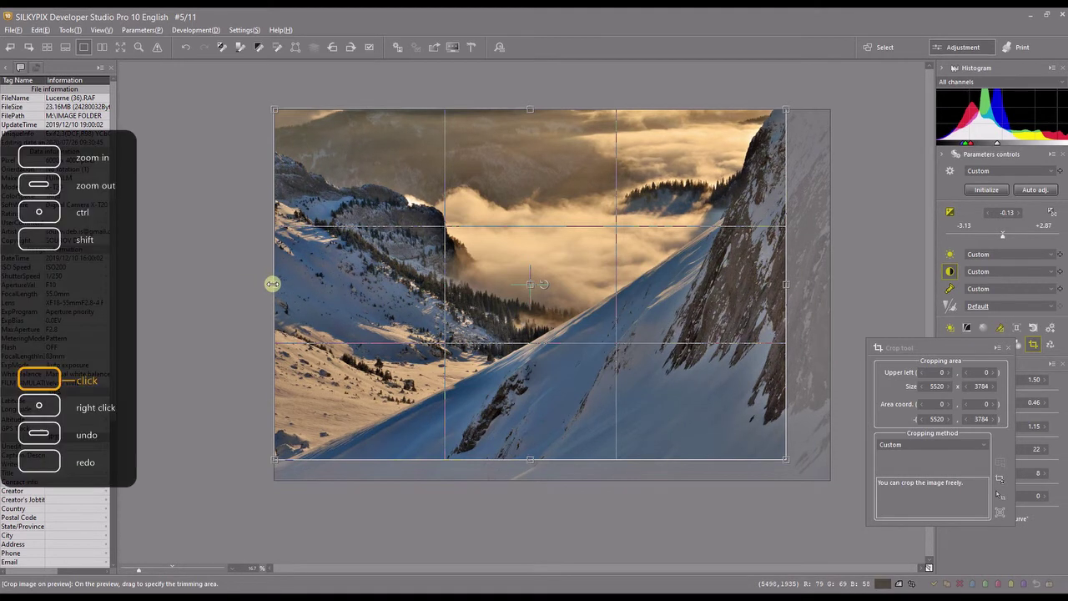
left_click_drag(272, 283, 297, 284)
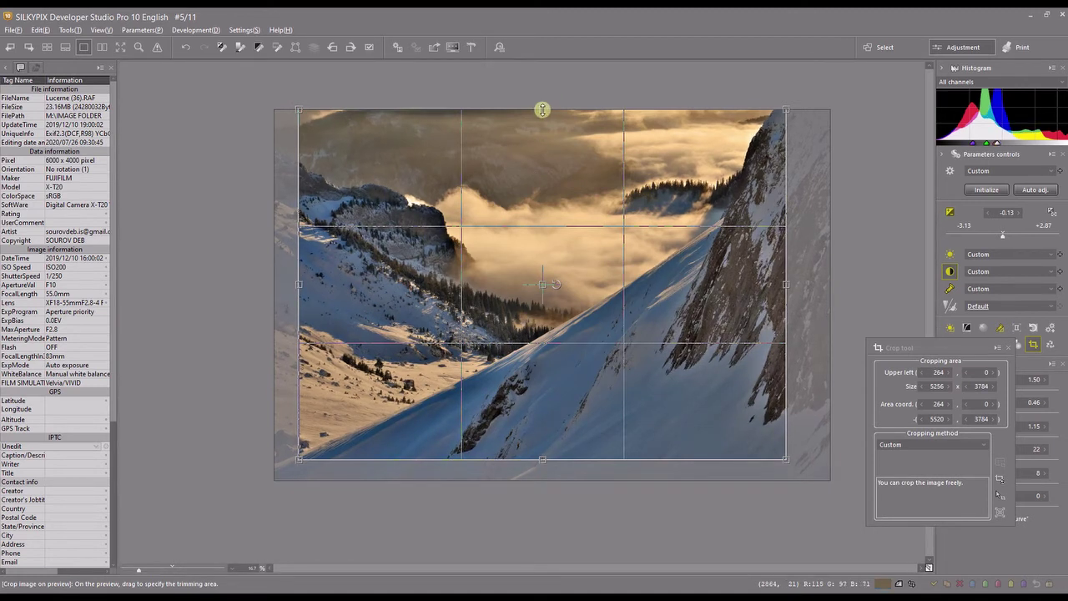
left_click_drag(542, 109, 550, 152)
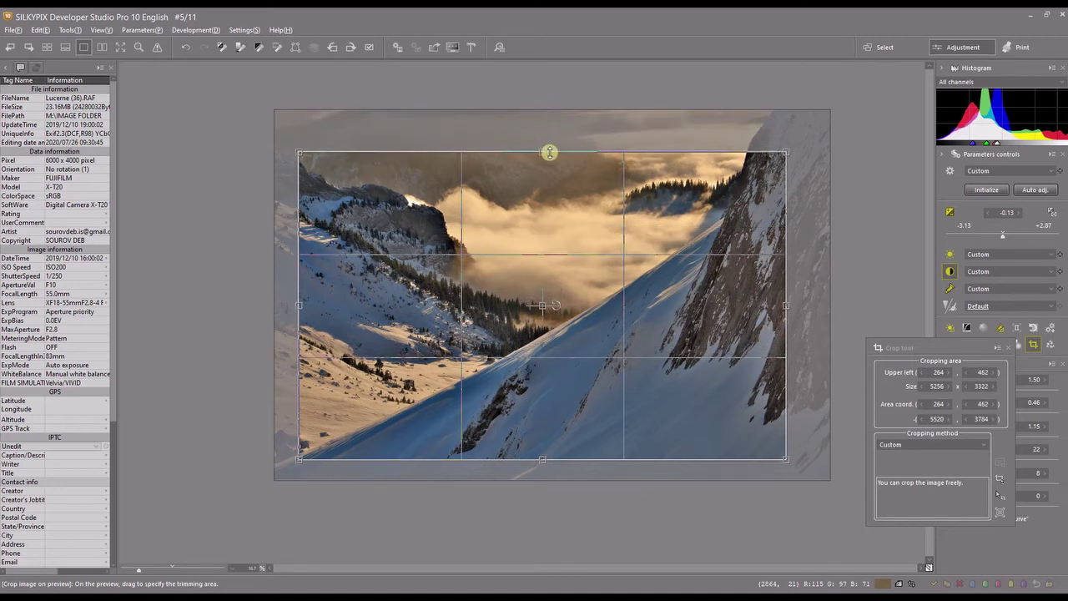
left_click_drag(549, 152, 685, 139)
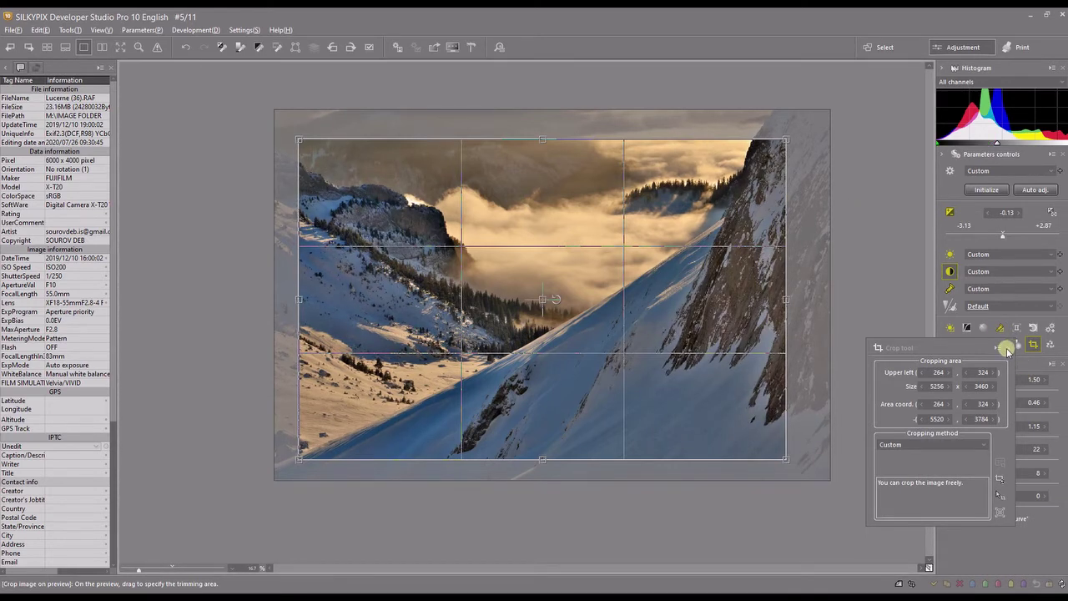
- Close the crop tool and check the cropped photo in full screen preview before returning to the adjustment view
left_click(1007, 346)
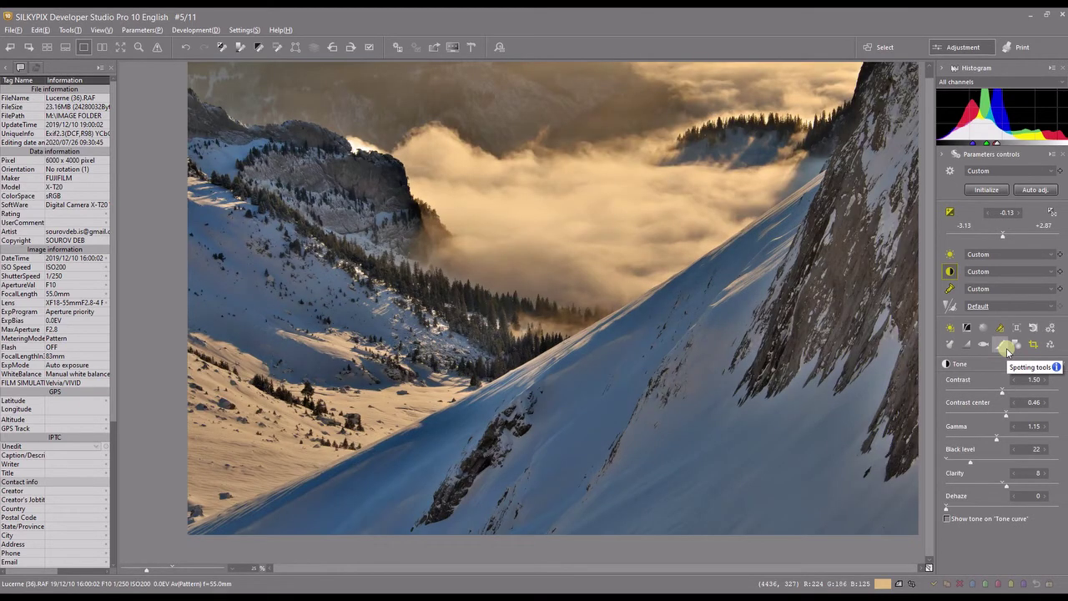
left_click(121, 50)
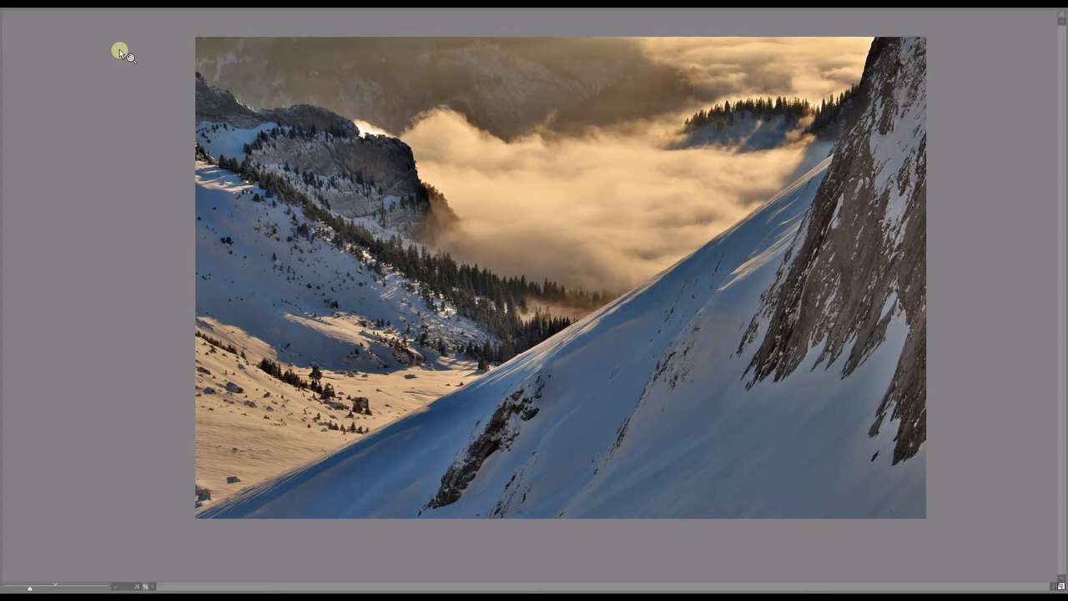
left_click(120, 53)
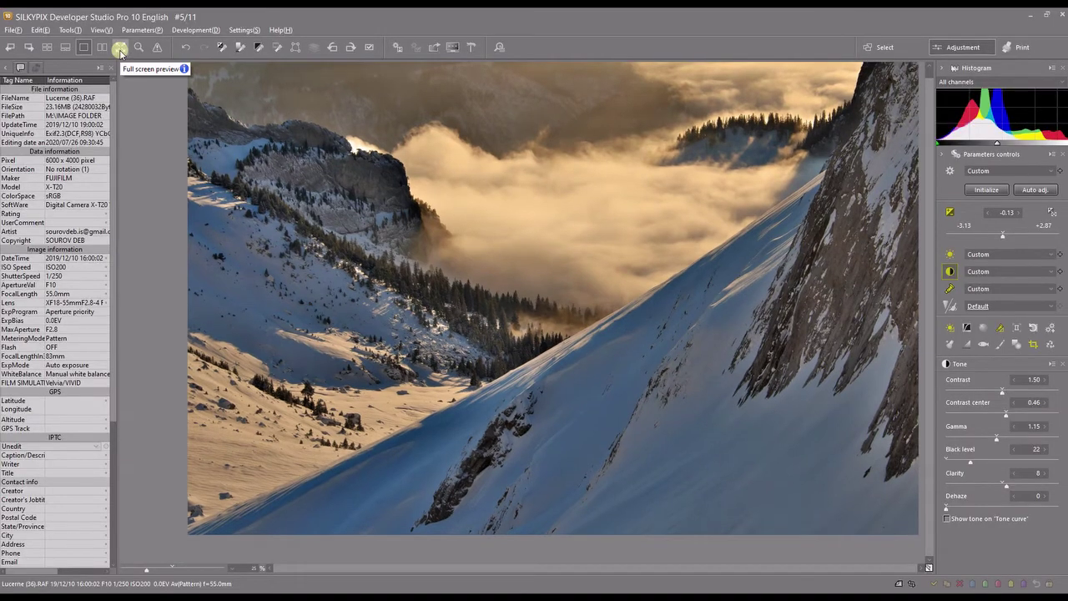
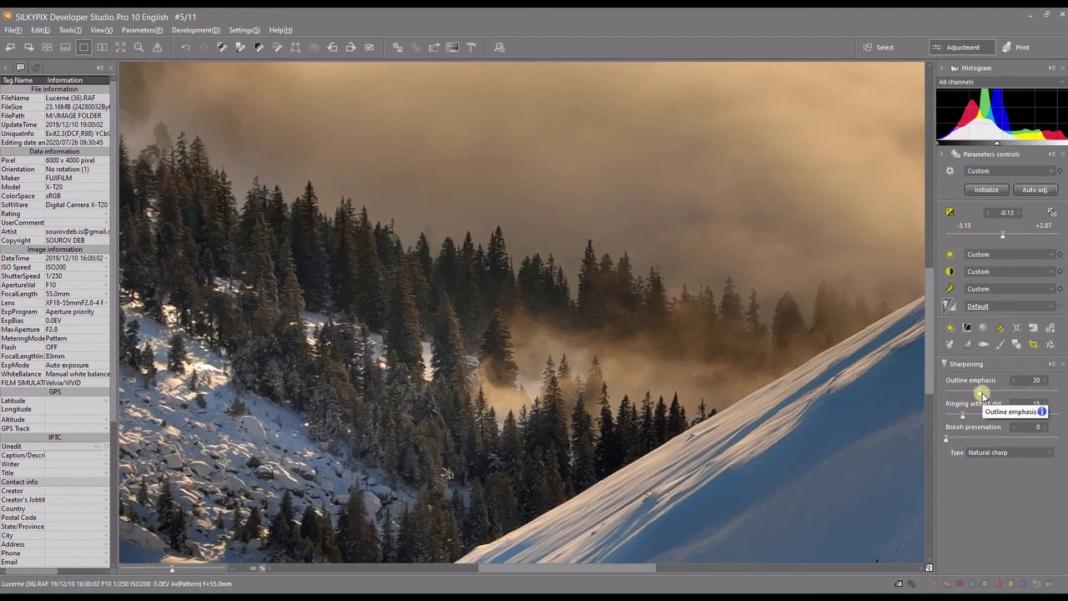
- Set the sharpening outline emphasis to 31 and the demosaicing sharpness to 96 in the development settings
left_click(1044, 380)
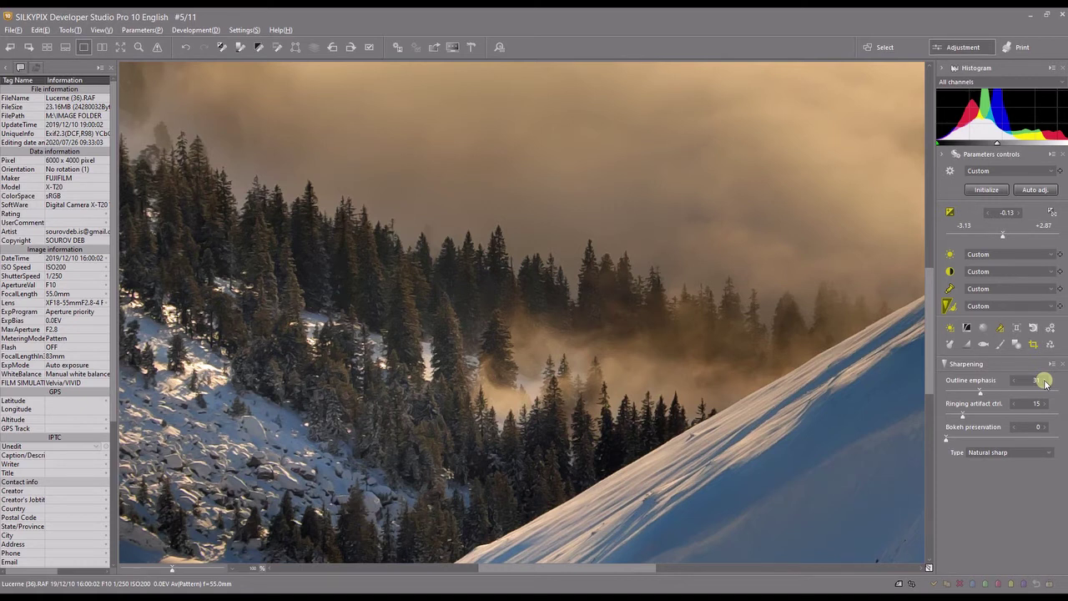
left_click(1049, 327)
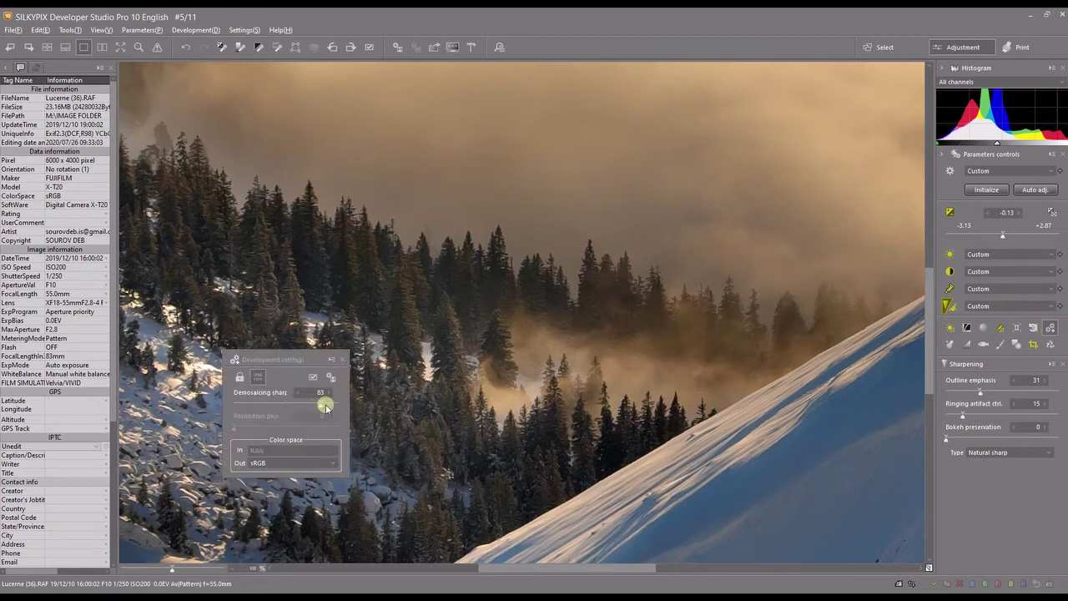
left_click_drag(328, 404, 334, 401)
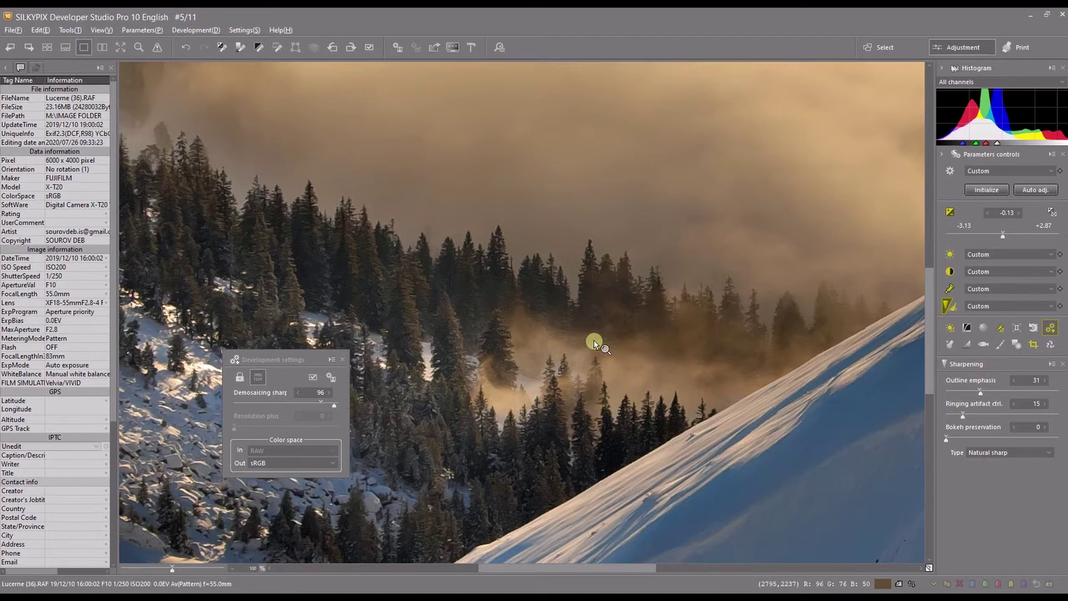
left_click(343, 359)
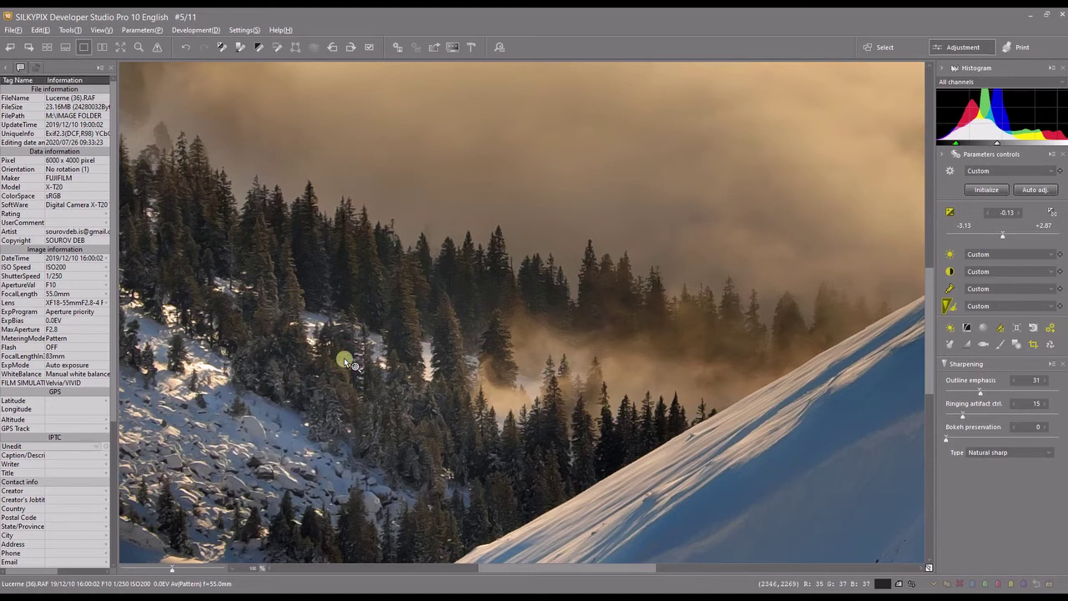
- Start developing the photo to a file and choose the EXPORT (M:) drive as the save location
left_click(394, 45)
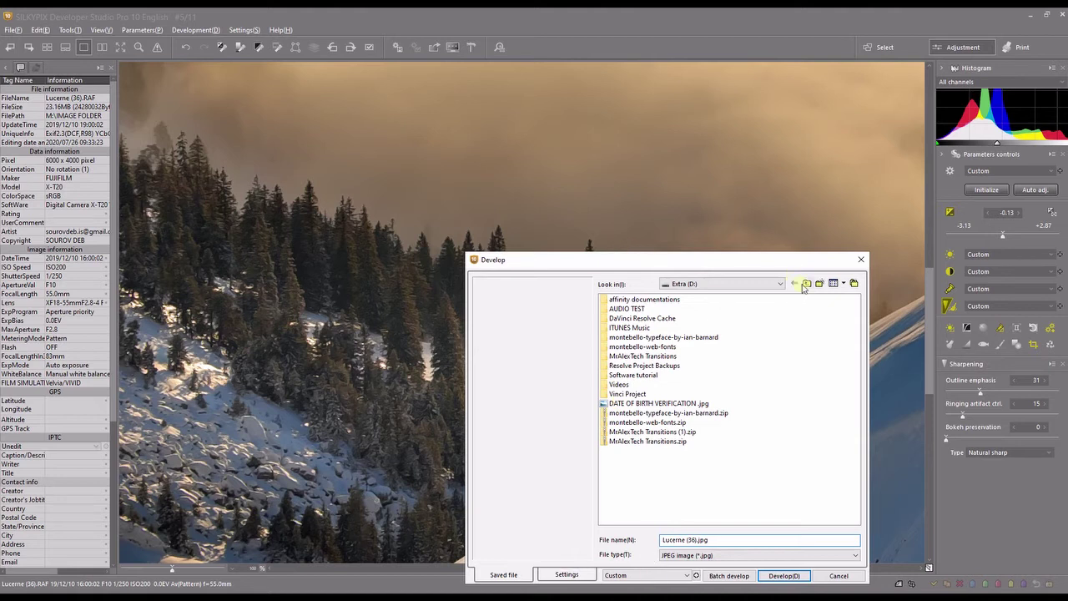
left_click(692, 286)
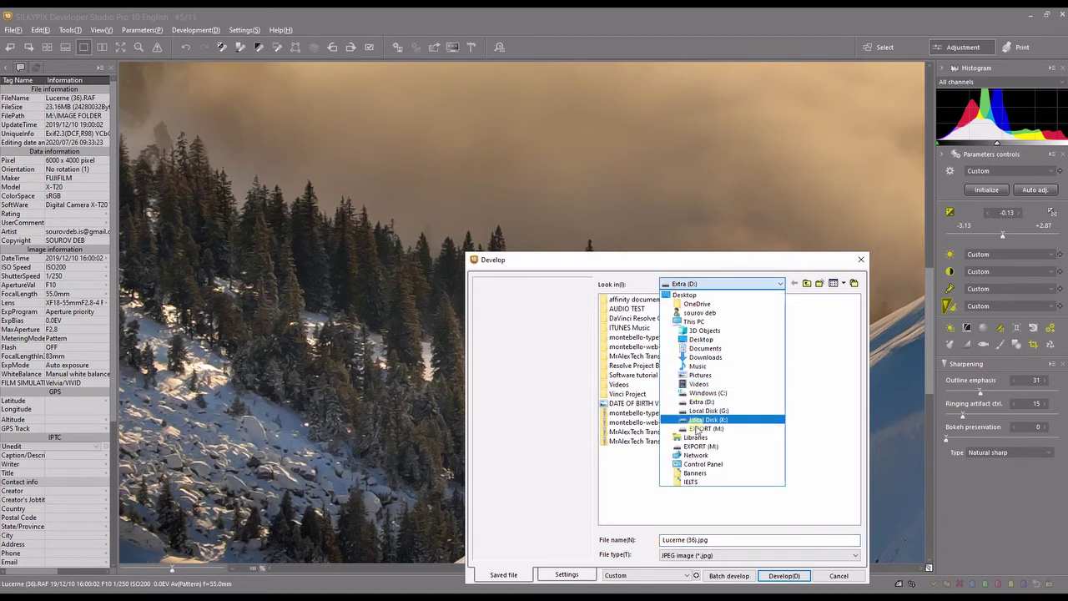
left_click(696, 429)
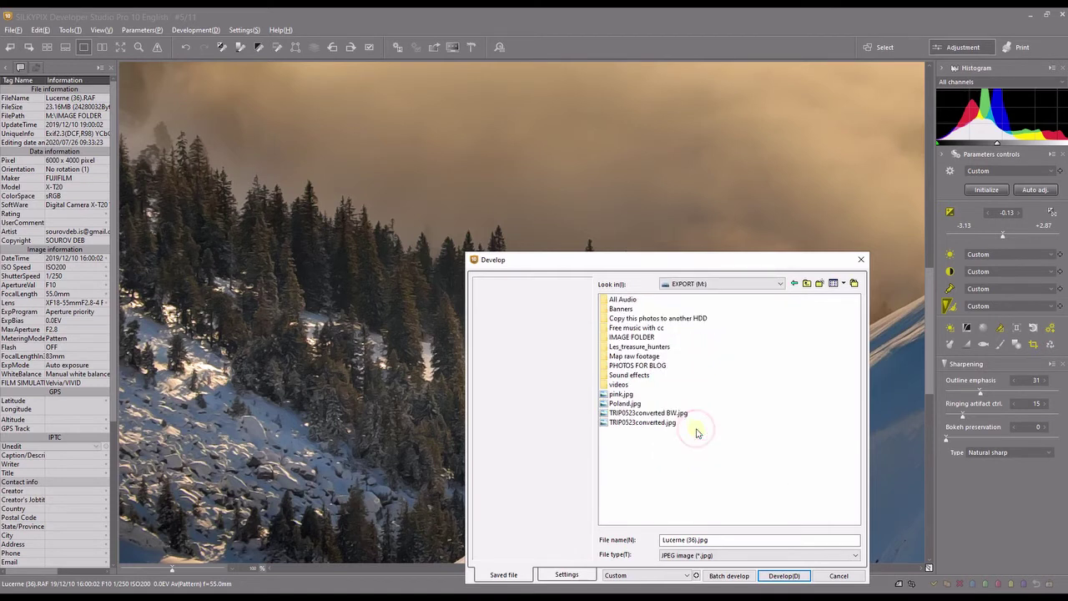
- Name the output file SILKYPIX TUTORIAL.jpg
left_click(683, 540)
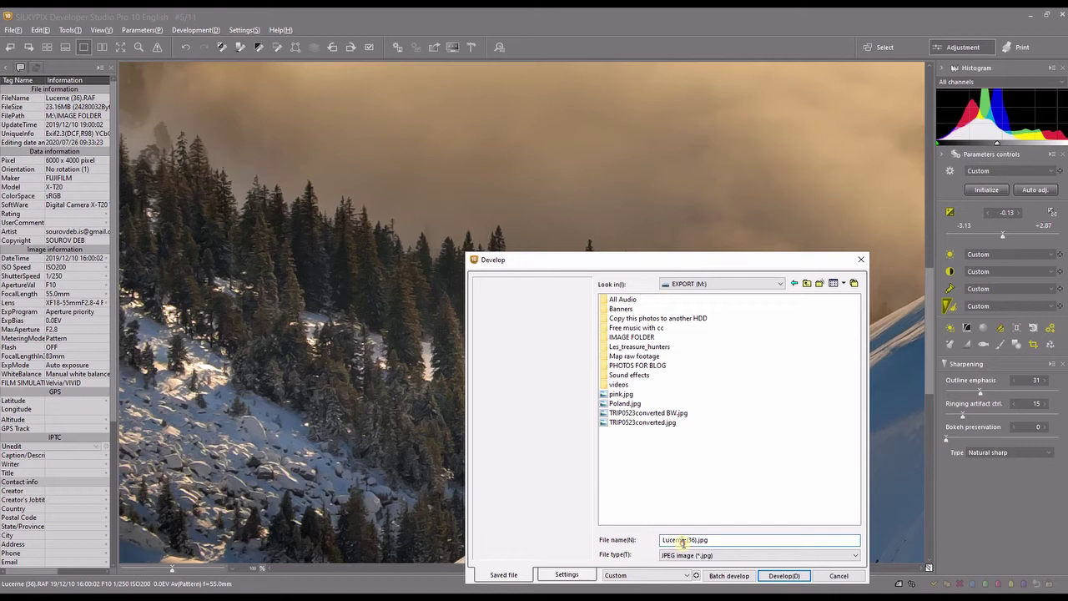
left_click_drag(682, 541, 695, 543)
double_click(696, 540)
key("BackSpace")
key("BackSpace")
key("BackSpace")
key("BackSpace")
key("BackSpace")
key("BackSpace")
key("BackSpace")
key("BackSpace")
key("BackSpace")
type("SILK")
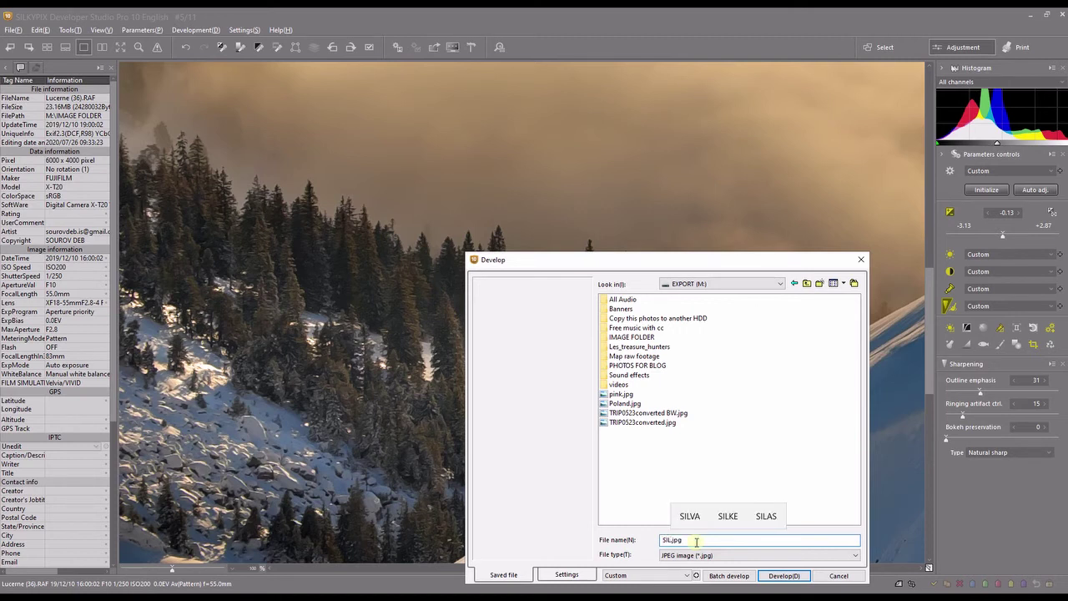
type("YP")
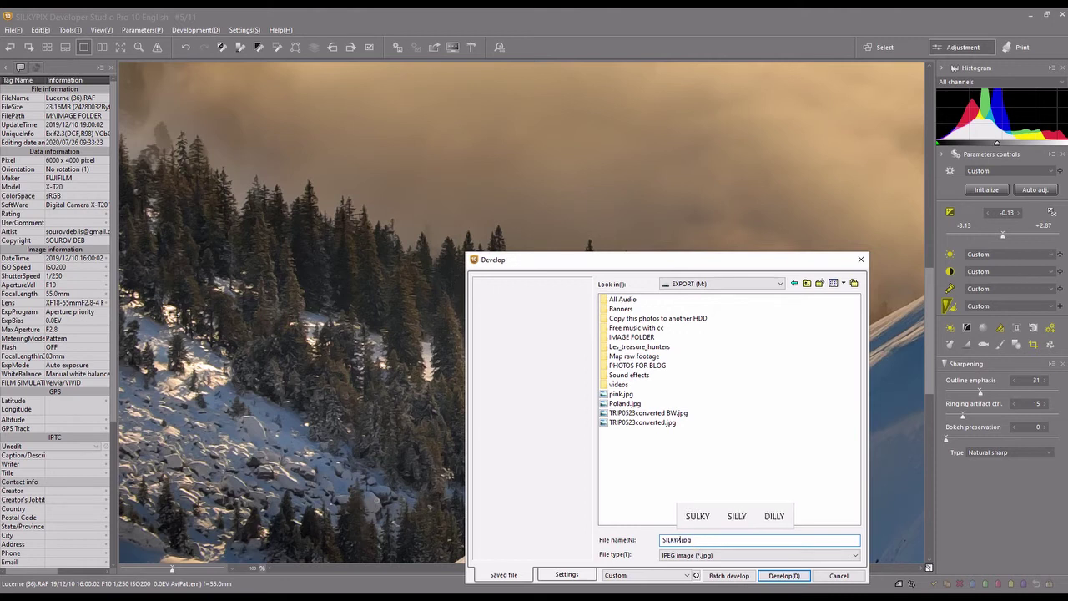
type("I")
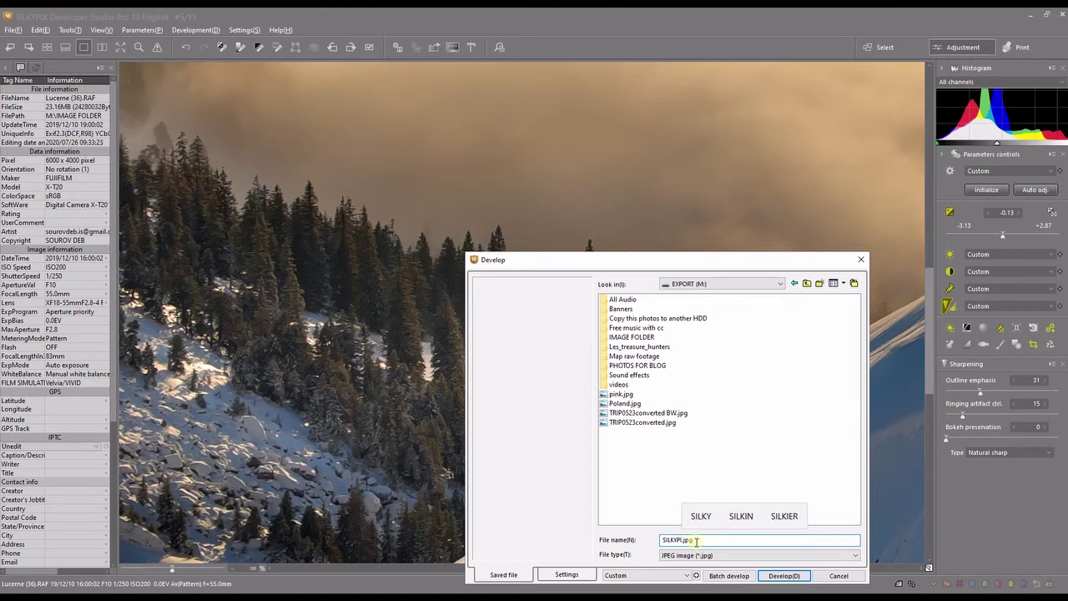
type("X")
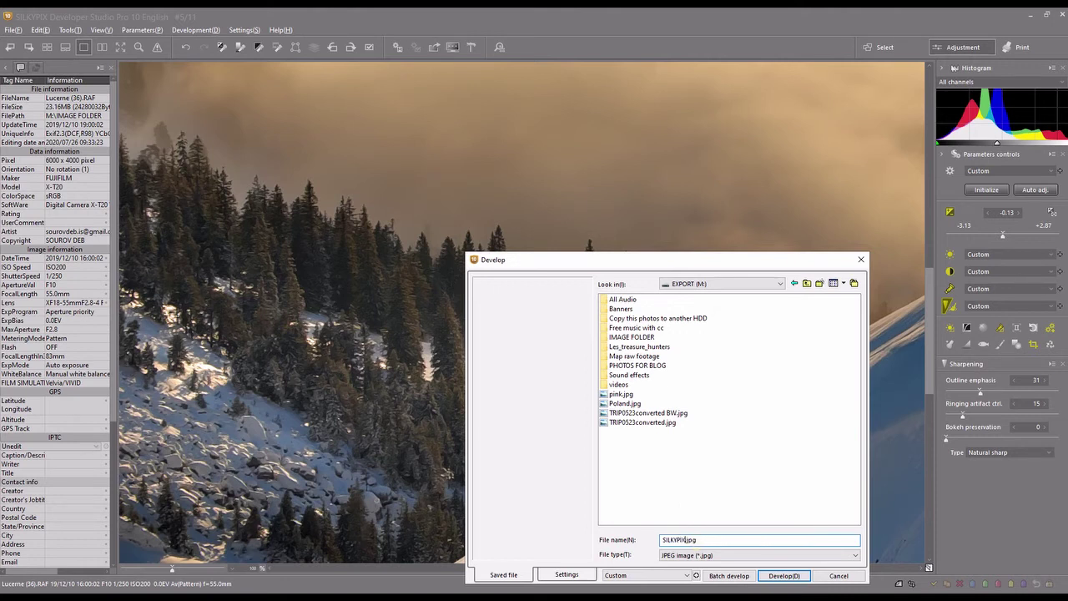
type(" TUTORIAL")
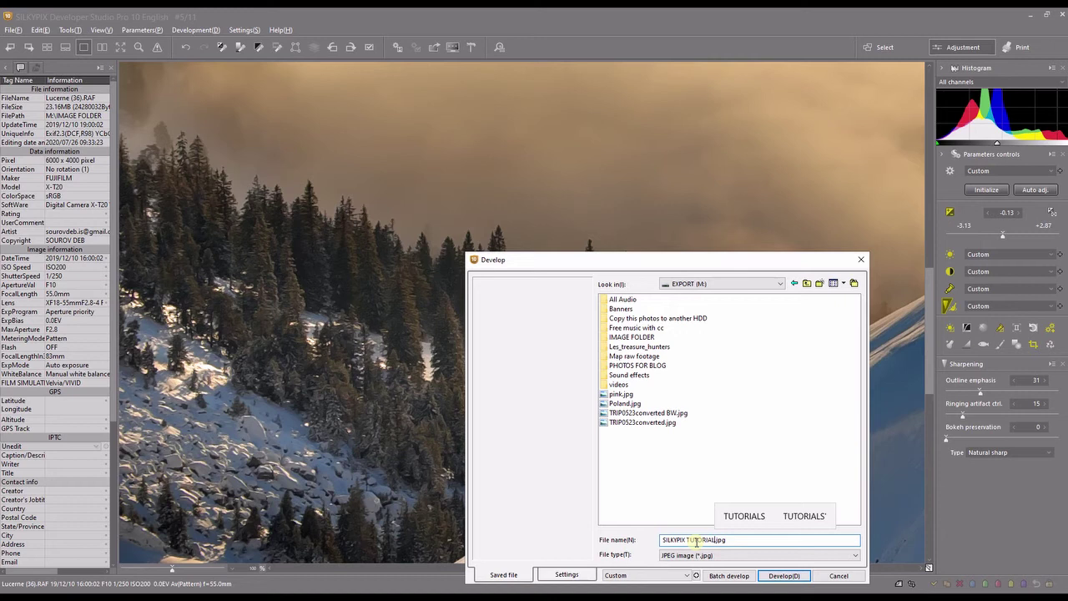
- Keep JPEG as the file type and set the file output preset to JPEG high quality
left_click(745, 558)
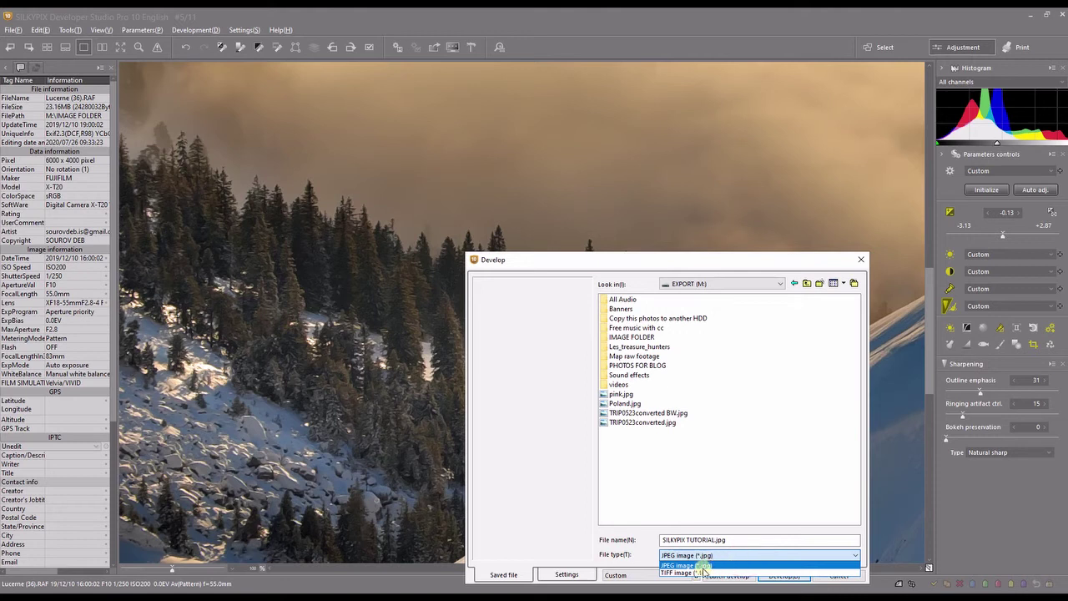
left_click(562, 544)
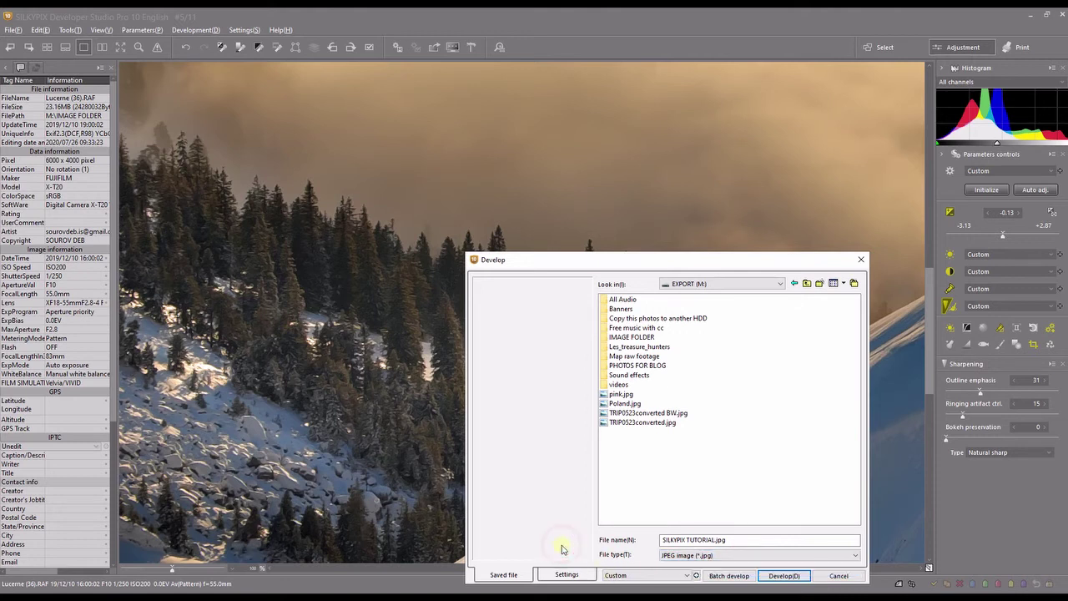
left_click(570, 575)
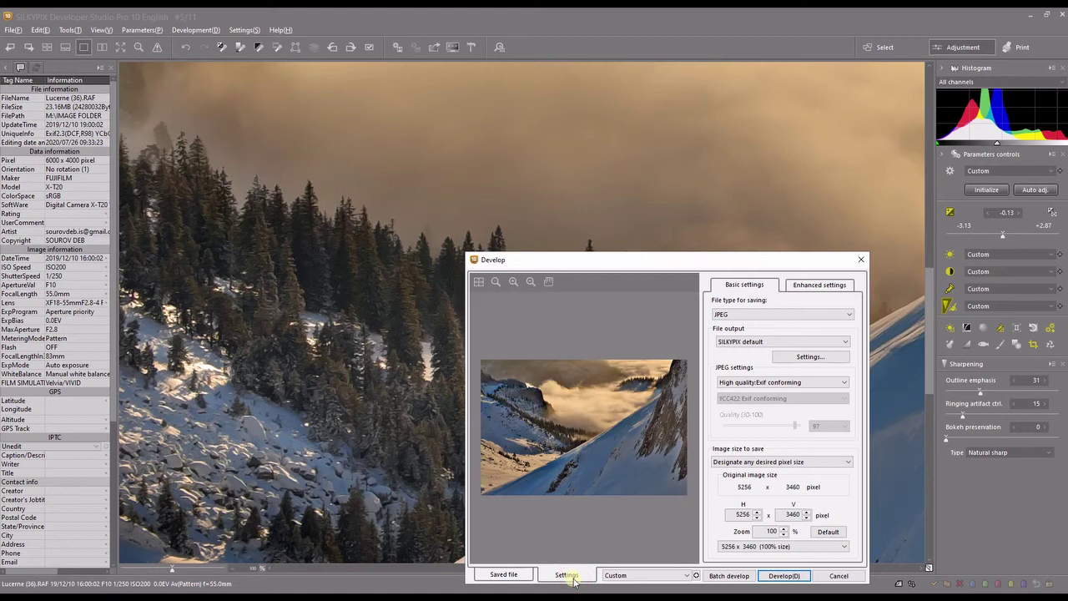
left_click(738, 315)
left_click(739, 324)
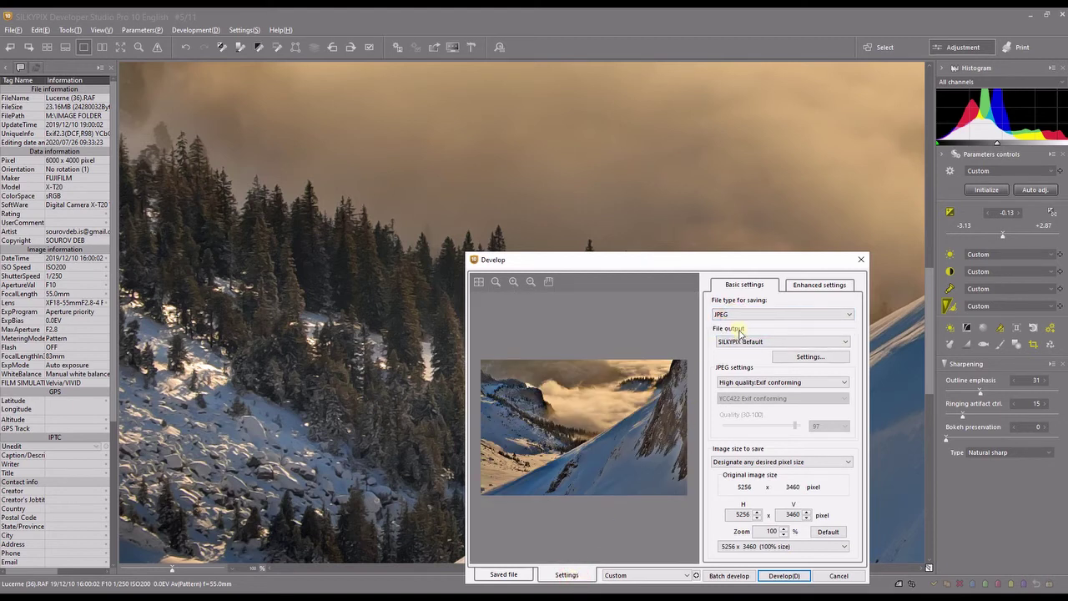
left_click(731, 341)
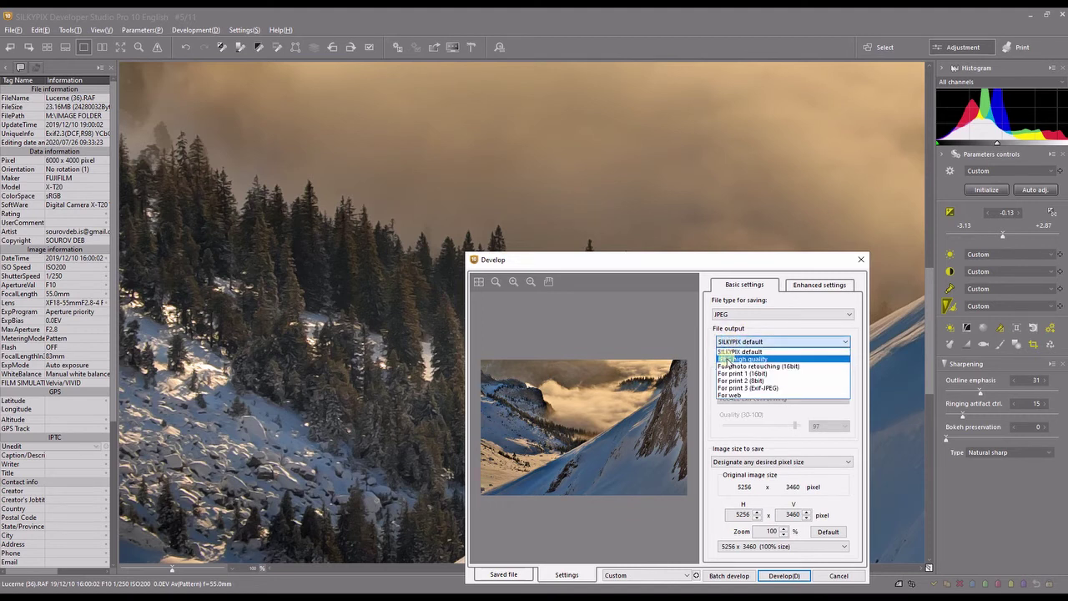
left_click(727, 358)
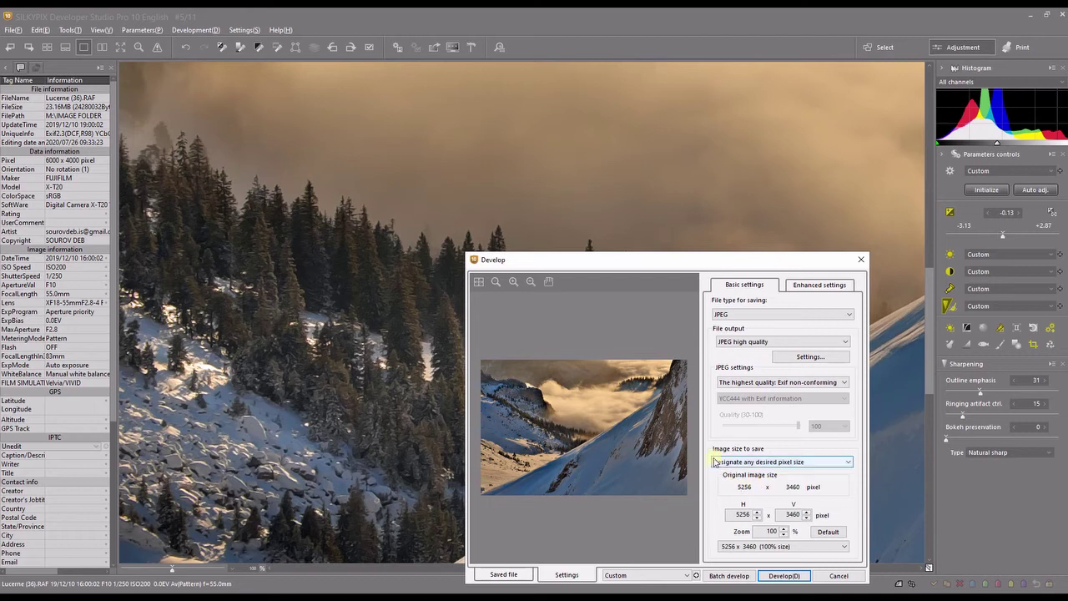
- Set the unsharp mask in the enhanced development settings to the For web (50% 0.6px 1lv) preset
left_click(819, 284)
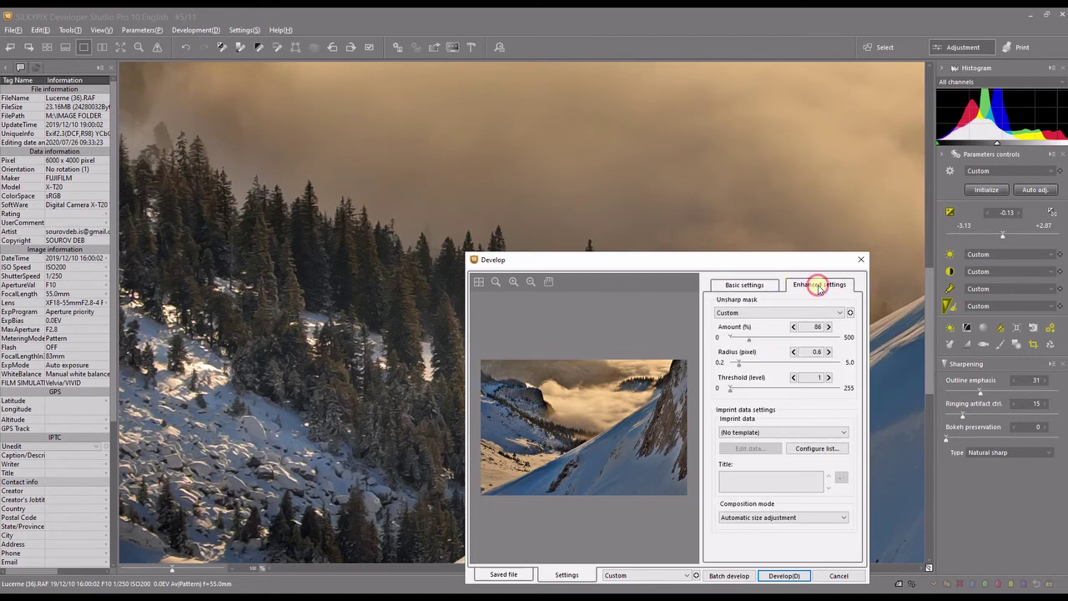
left_click(733, 313)
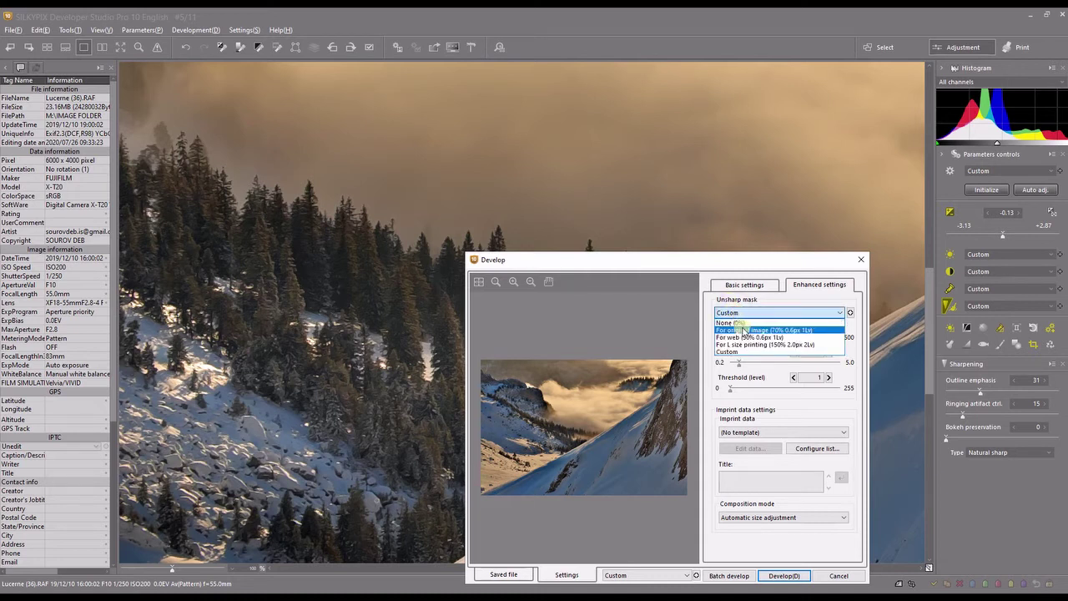
left_click(743, 329)
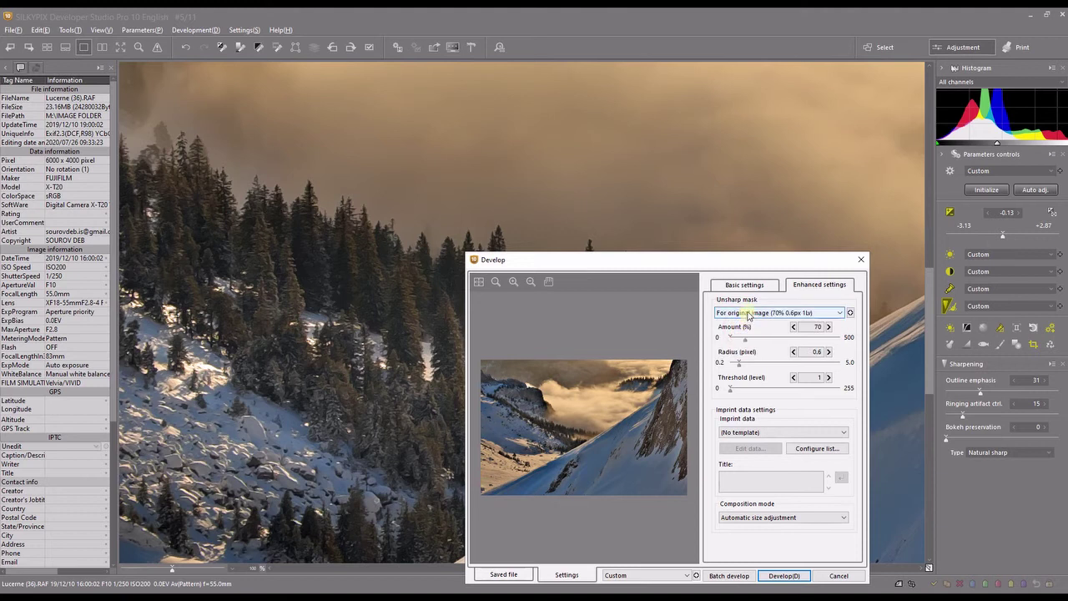
left_click(746, 313)
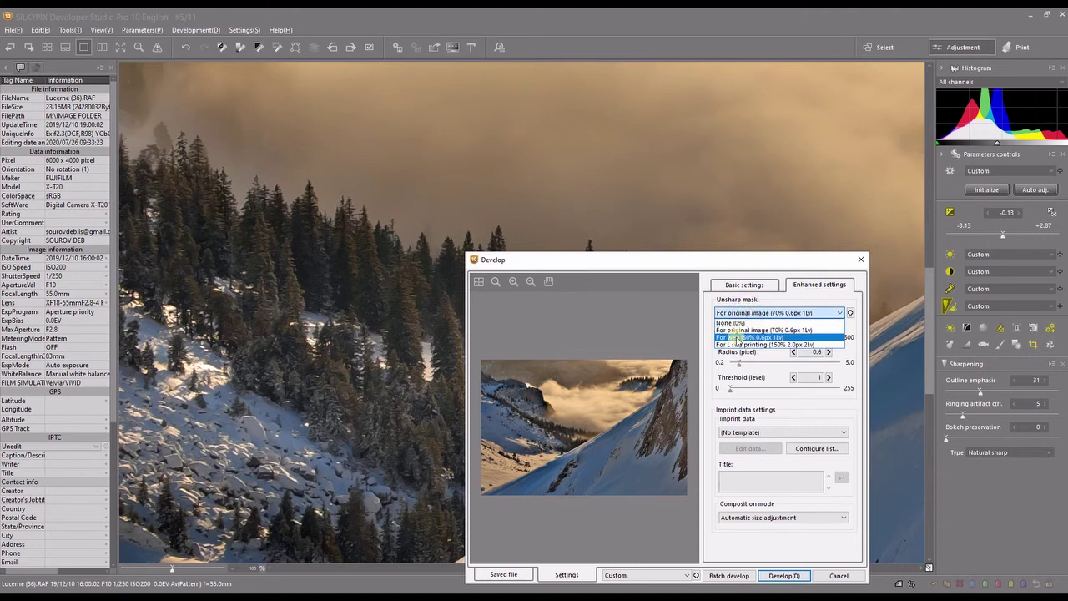
left_click(740, 337)
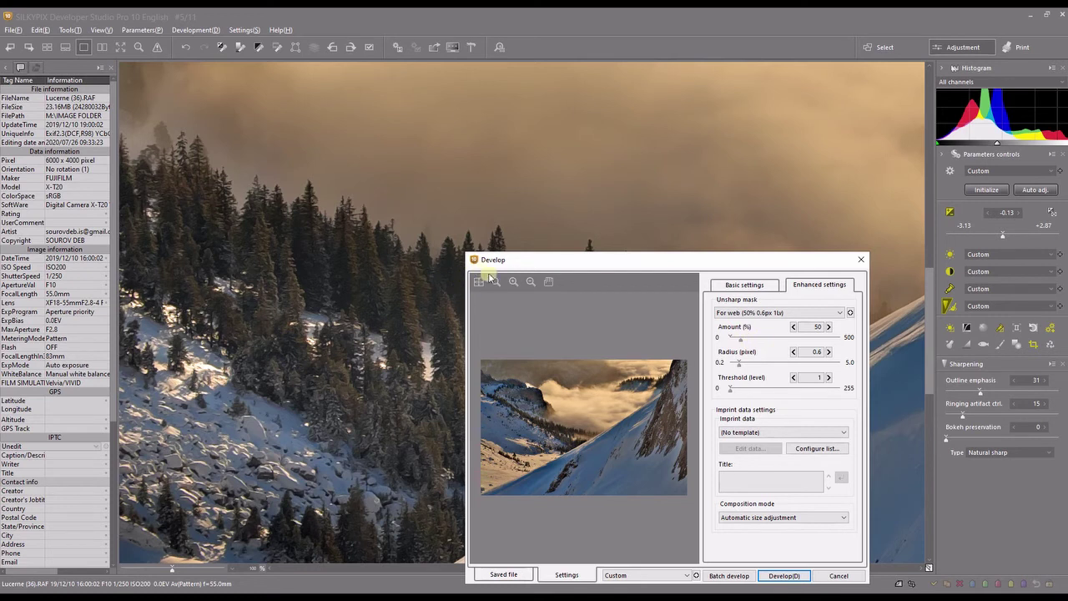
- Choose File information as the imprint data and develop the photo
left_click(512, 282)
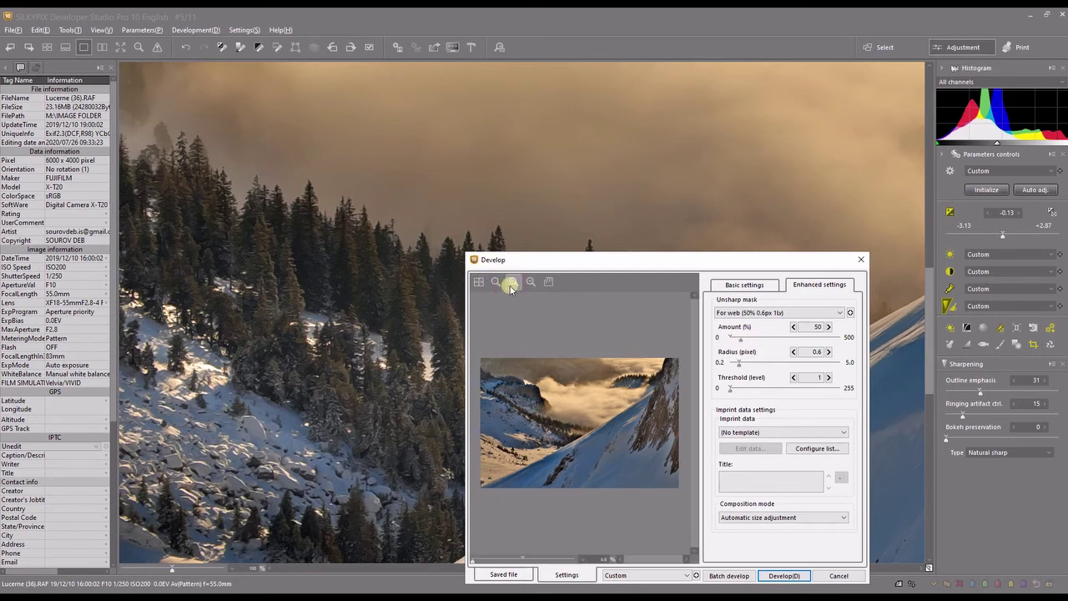
left_click(496, 558)
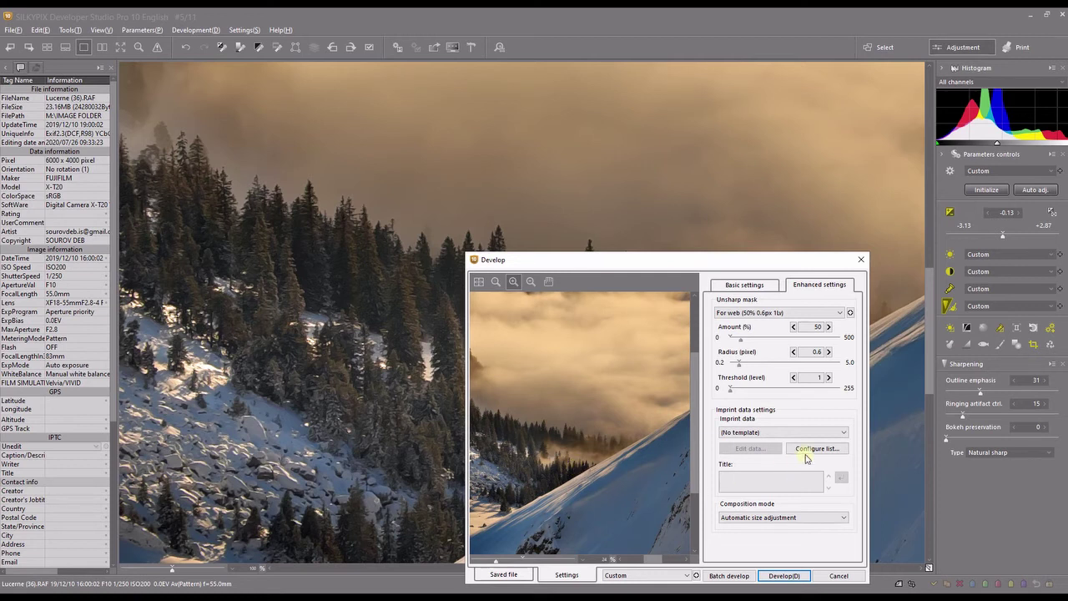
left_click(730, 432)
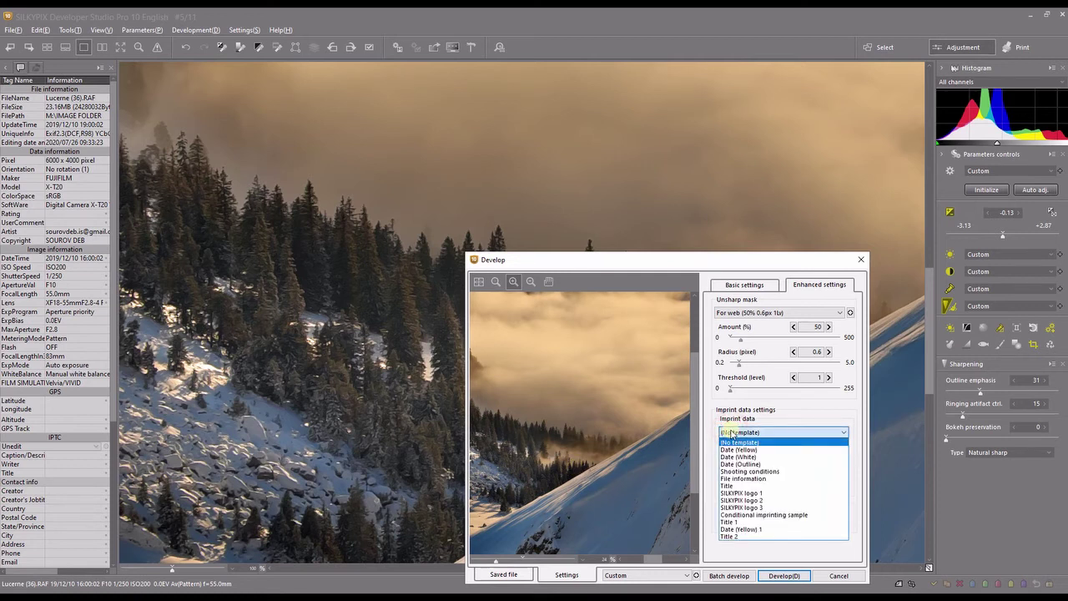
left_click(730, 479)
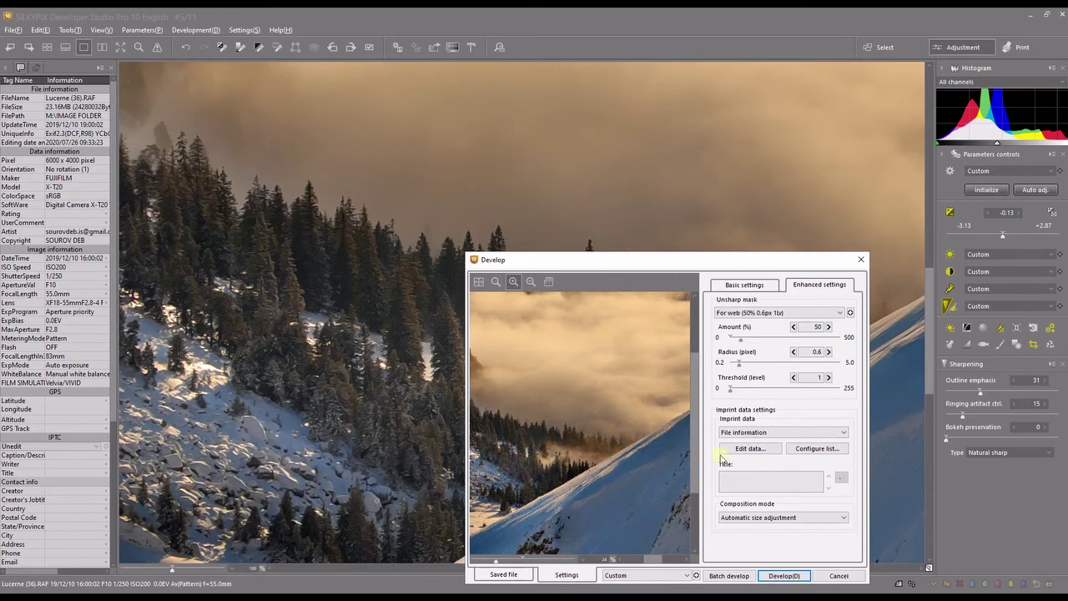
left_click(780, 576)
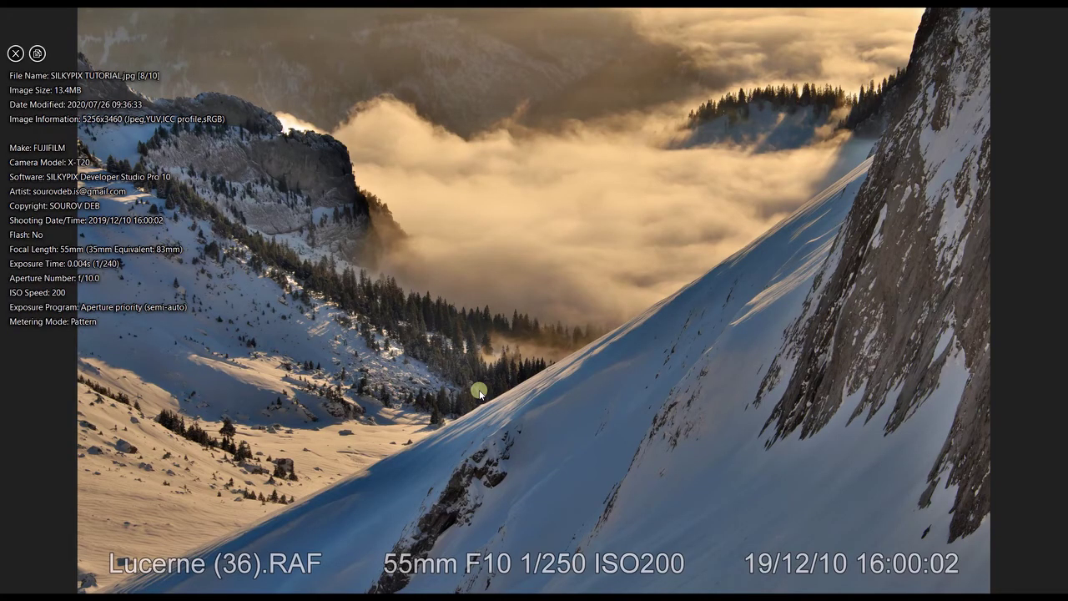
- Hide the file details over the developed photo in the image viewer and inspect it at original size (100%)
left_click(16, 55)
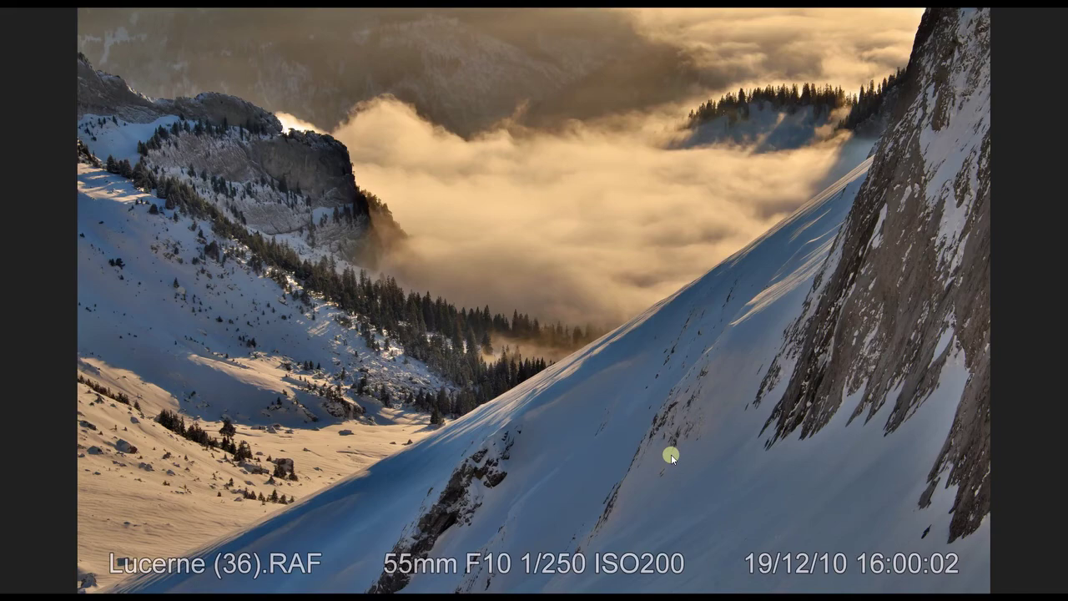
key("ctrl+0")
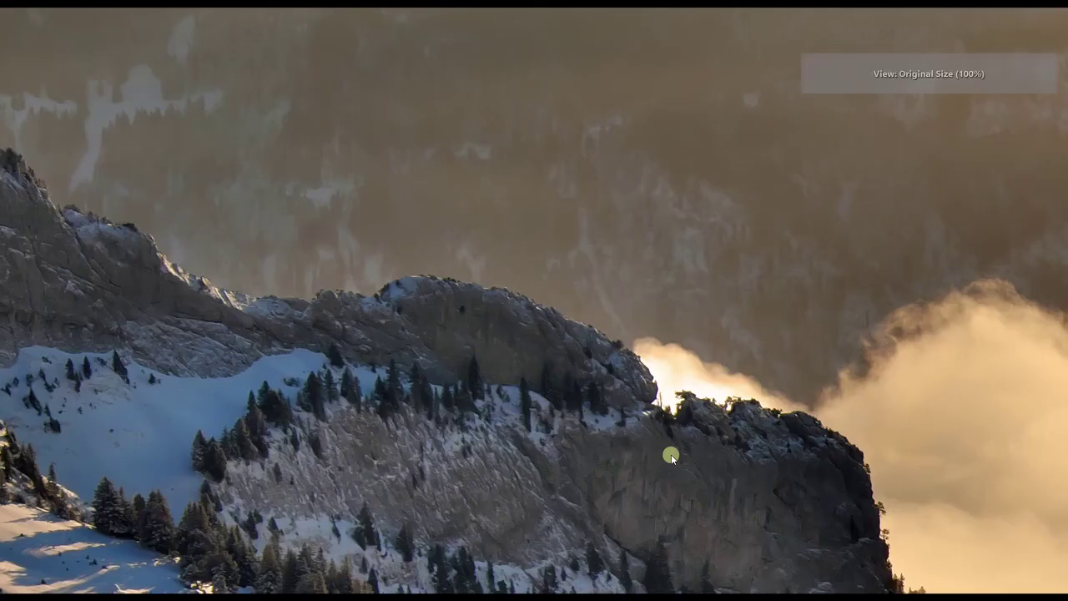
- Inspect the forested slope of the developed photo at original size, close the viewer and export folder, and return to SILKYPIX Developer Studio Pro
left_click_drag(570, 478, 429, 191)
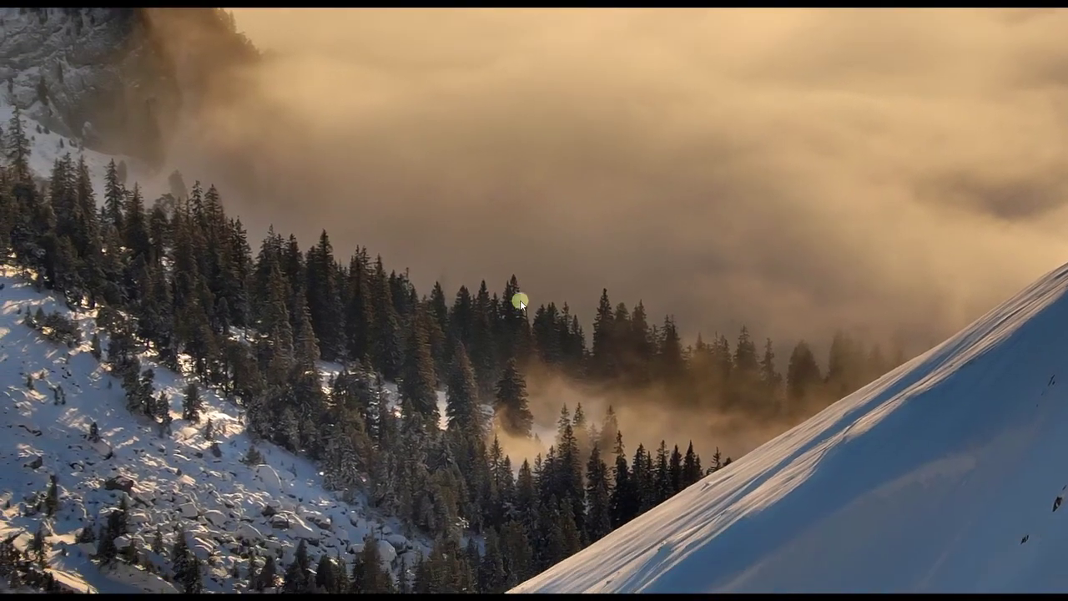
key("Escape")
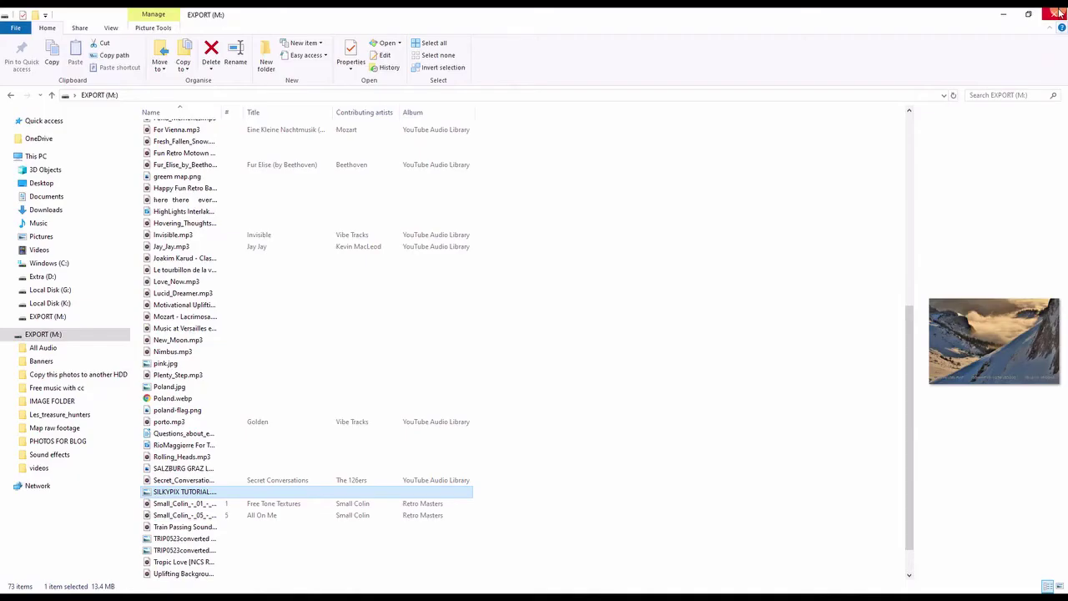
left_click(1059, 13)
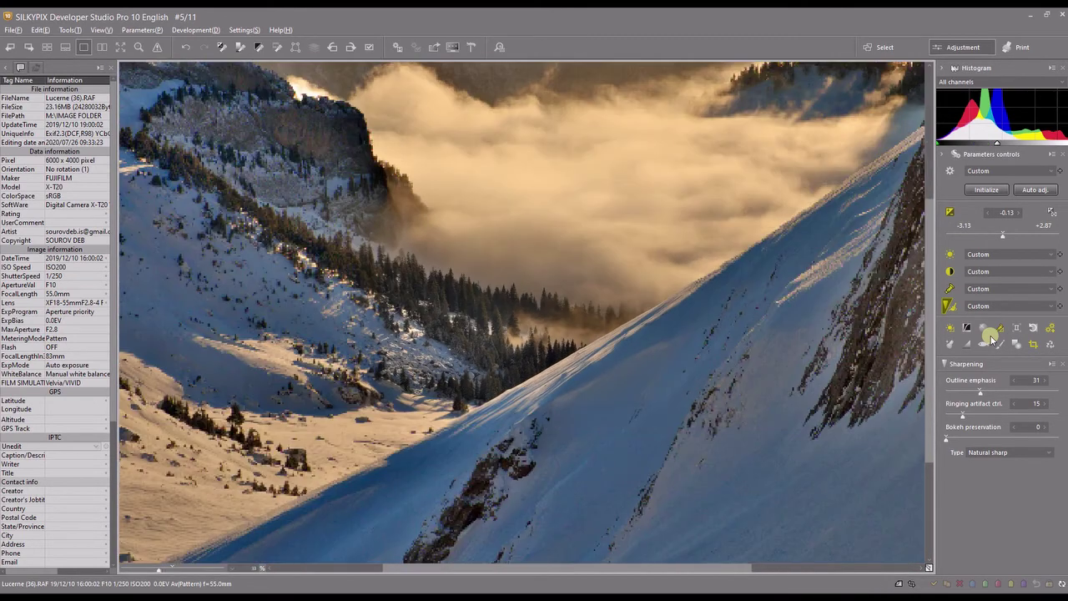
- Convert the photo to black and white by setting its film simulation color representation to ACROS
key("ctrl+0")
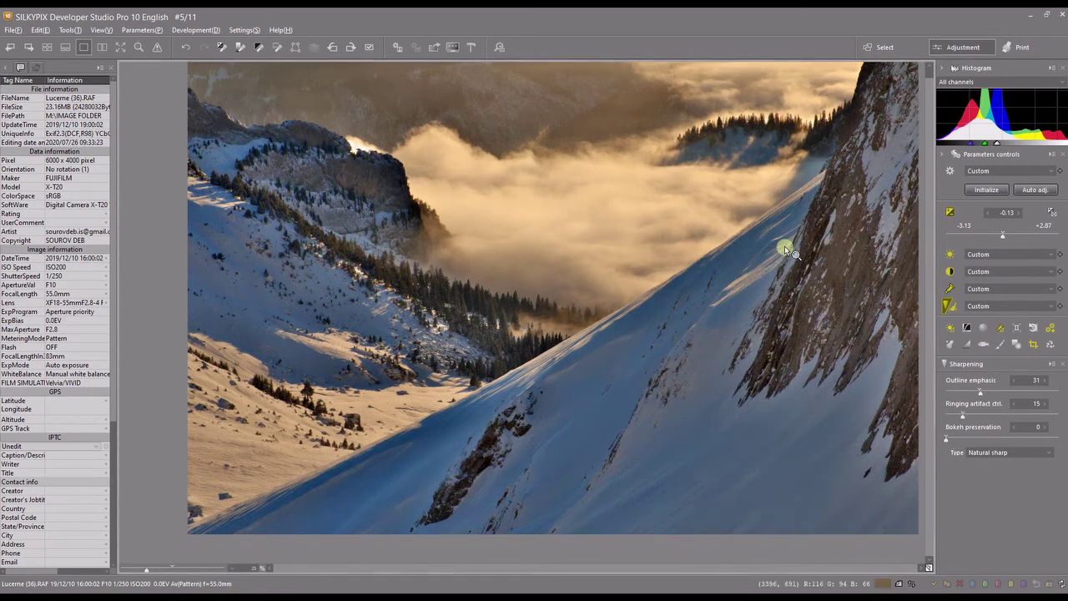
left_click(949, 288)
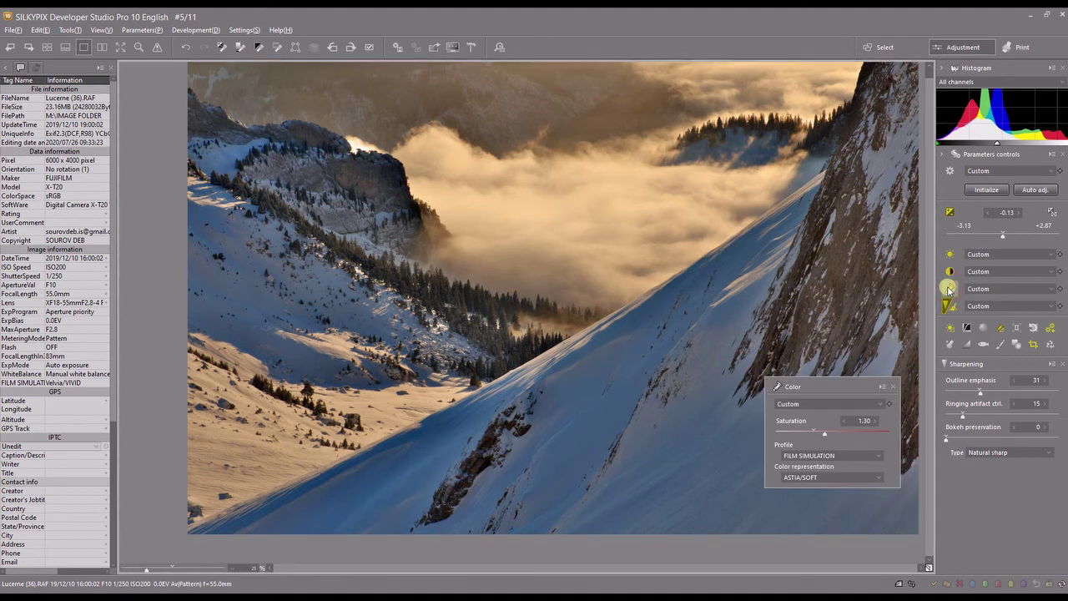
left_click(795, 477)
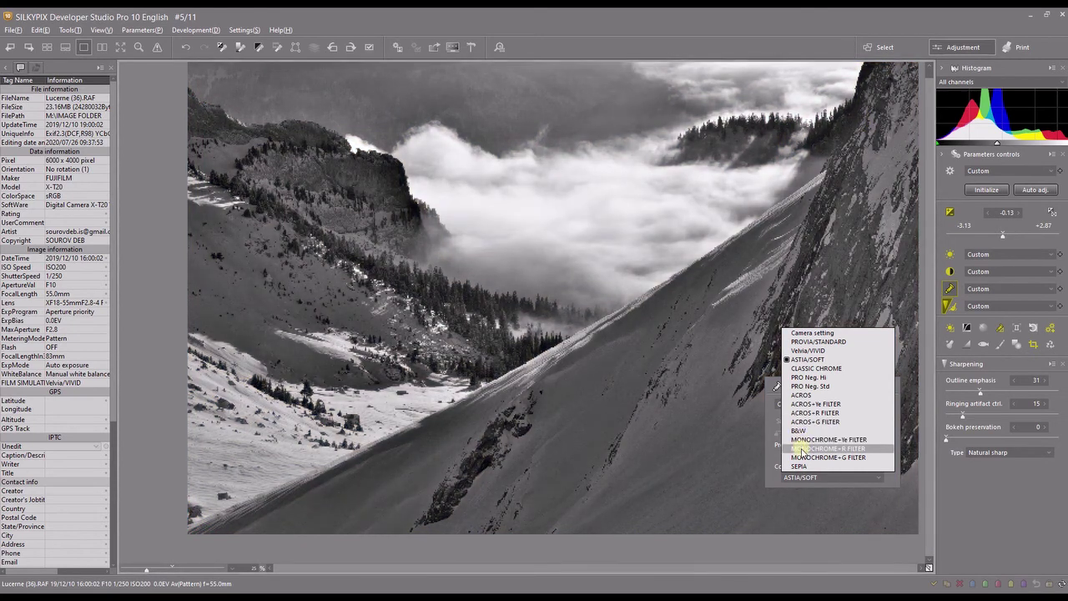
left_click(801, 395)
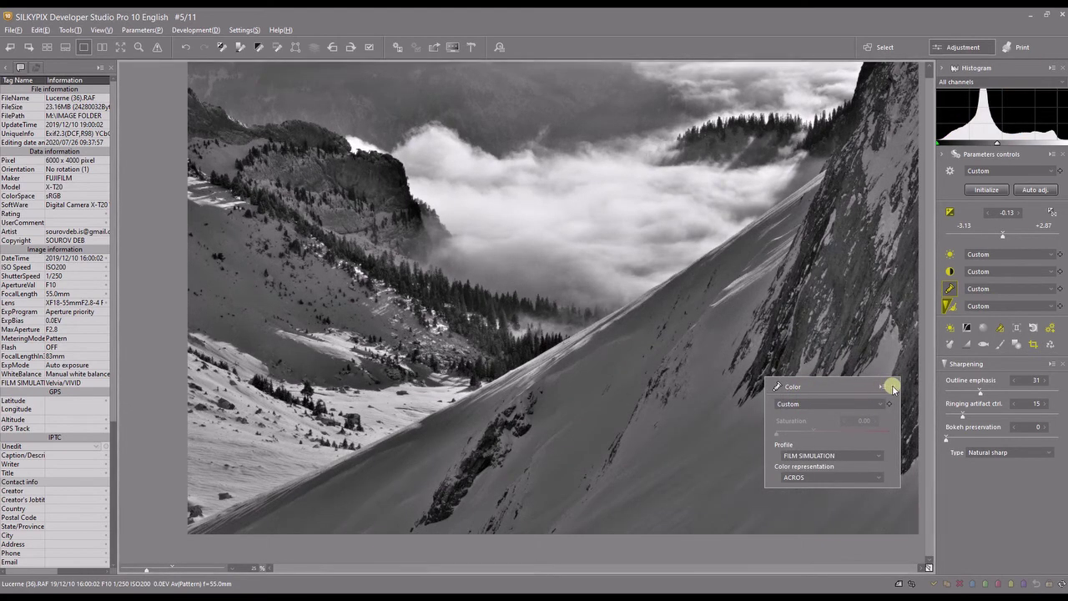
left_click(892, 388)
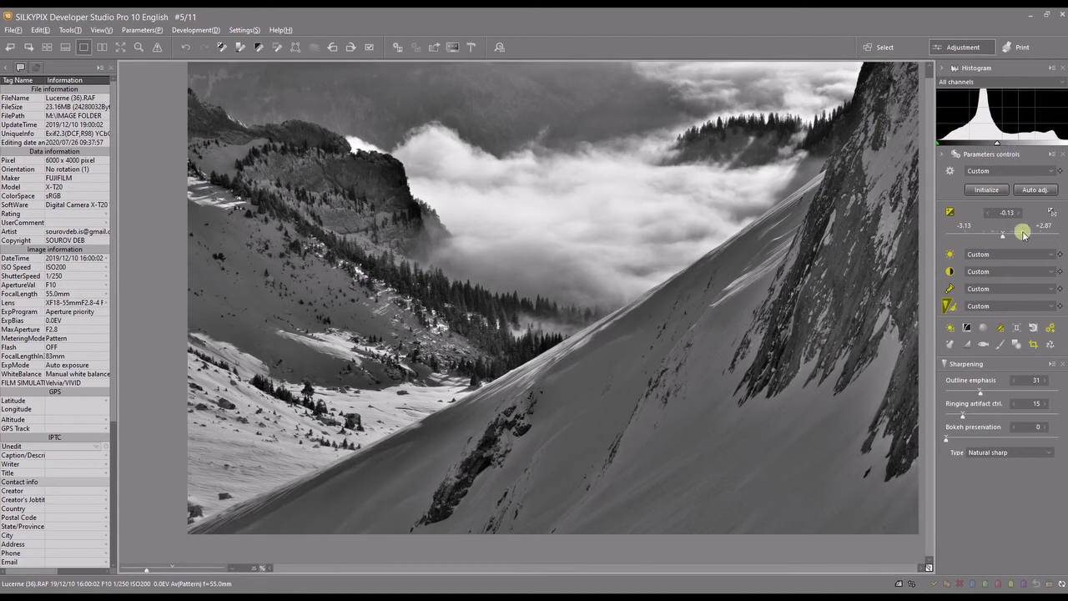
- Raise the exposure bias of the black-and-white photo to +0.22
left_click(1054, 225)
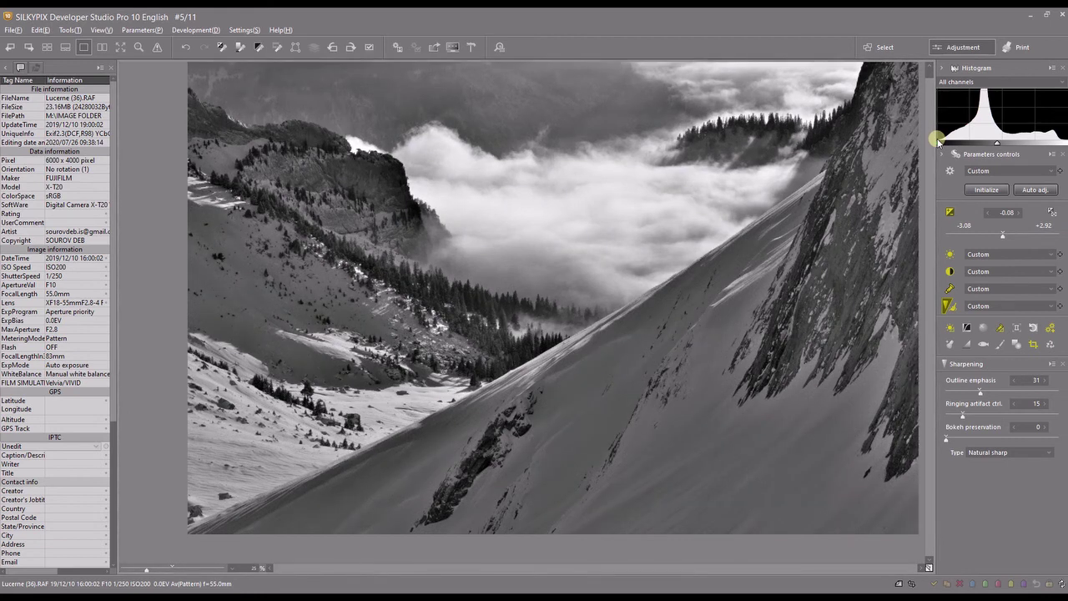
left_click(1019, 216)
left_click(1019, 216)
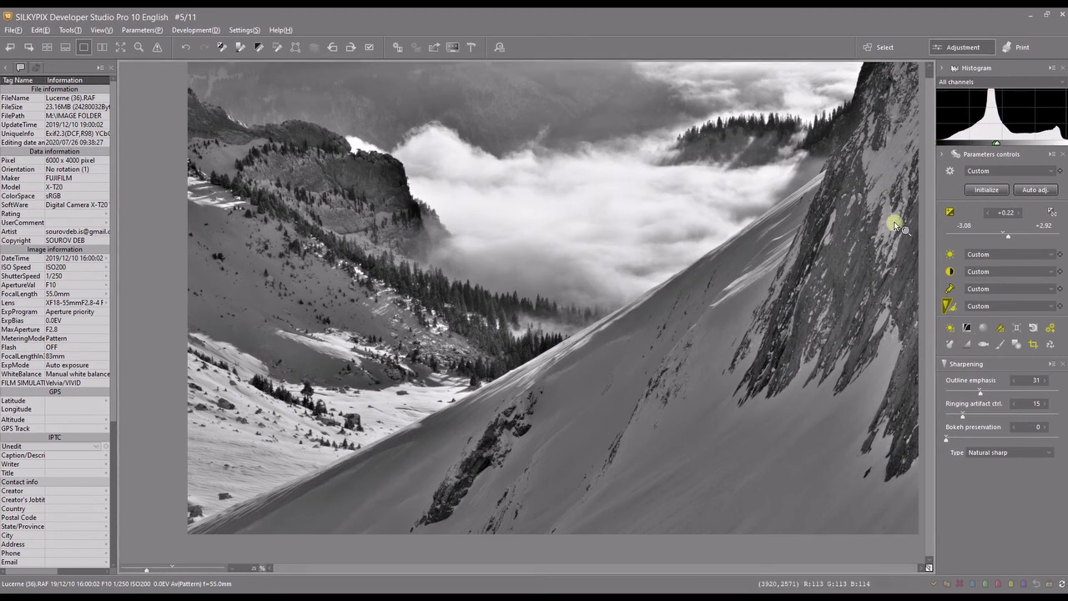
- Apply the A little strong contrast tone preset and set the black level to 24
left_click(979, 274)
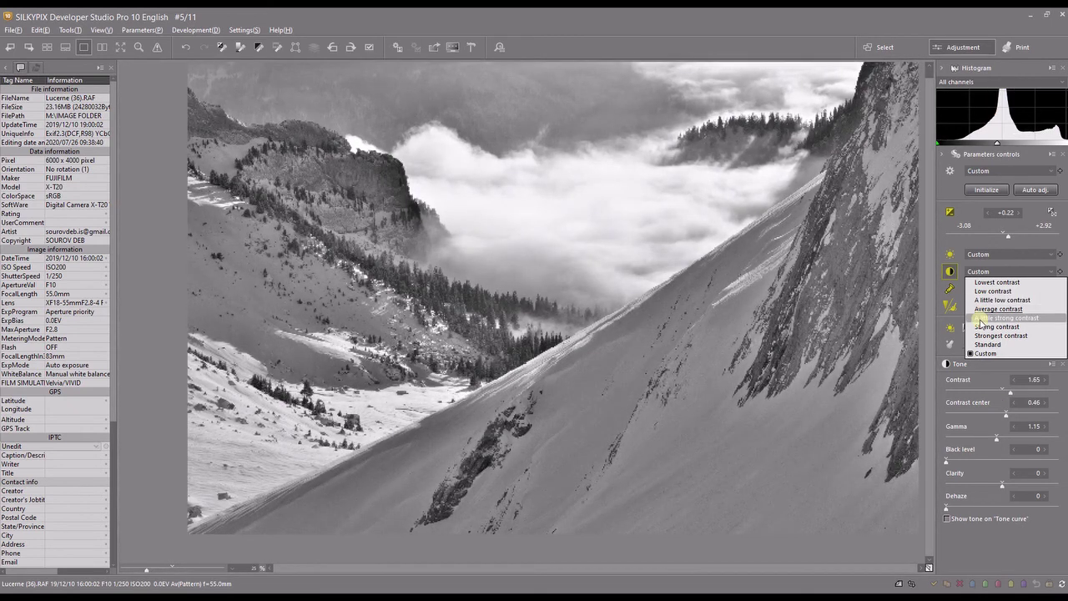
left_click(983, 322)
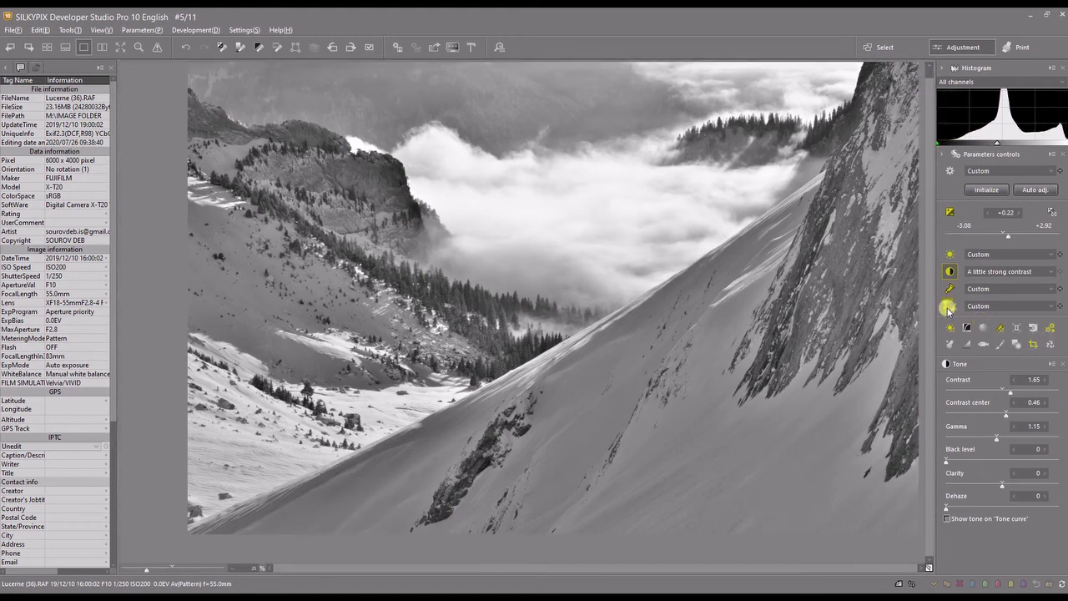
left_click(968, 462)
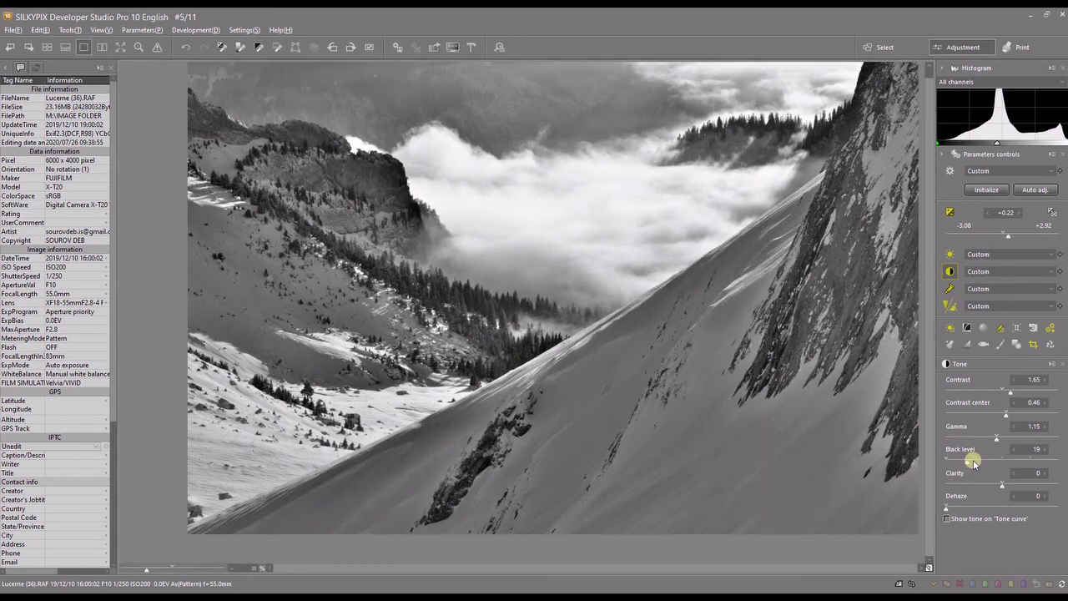
left_click(972, 463)
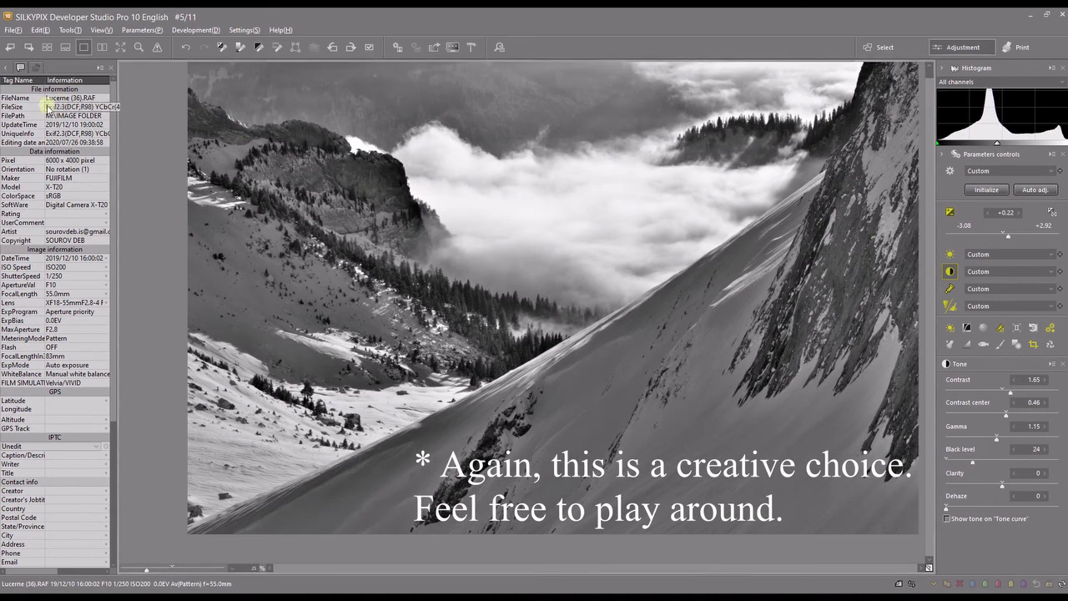
- Examine the black-and-white photo full screen, zooming into the forested slope, and return to the single-image preview
left_click(119, 46)
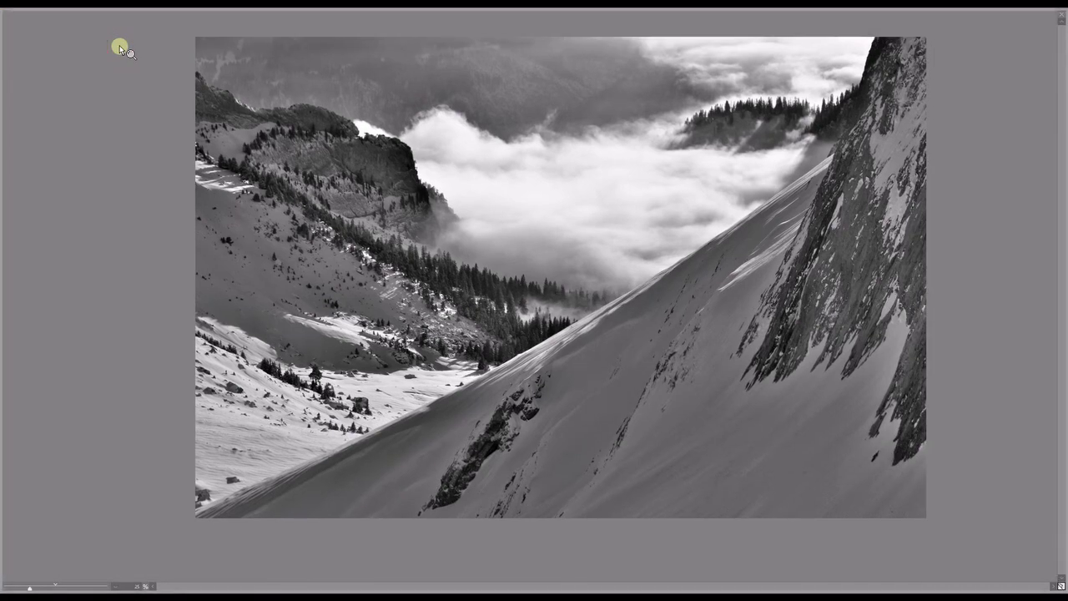
left_click(119, 45)
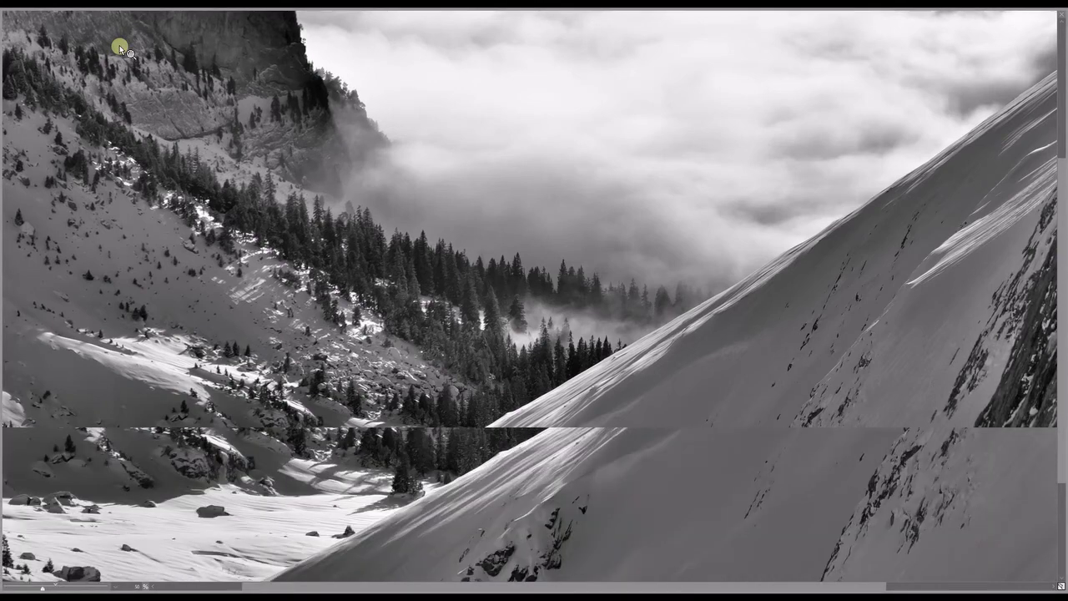
scroll(120, 45, "down", 5)
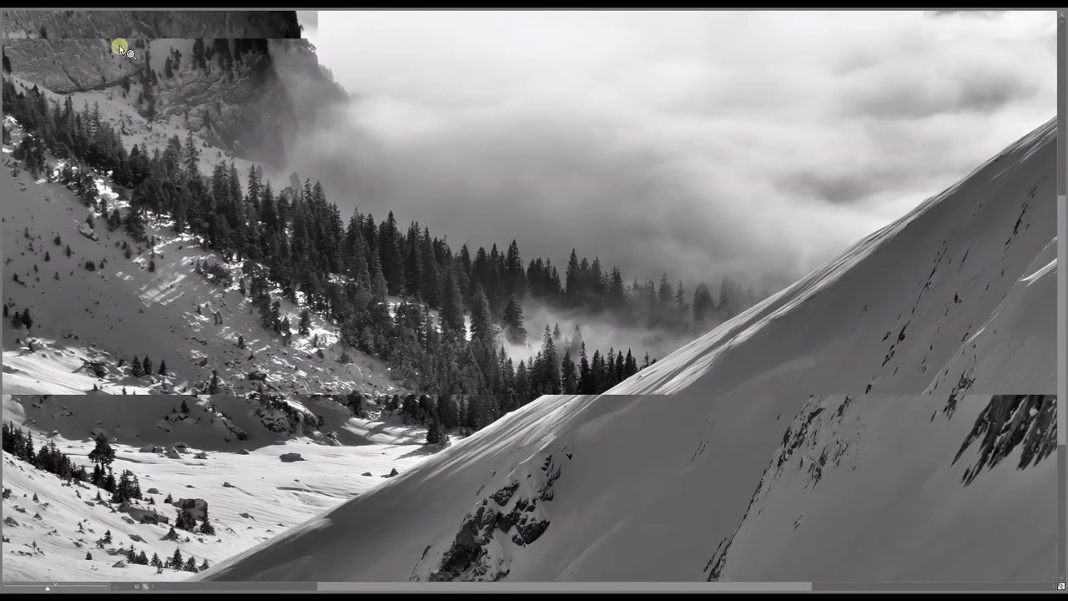
scroll(120, 45, "down", 1)
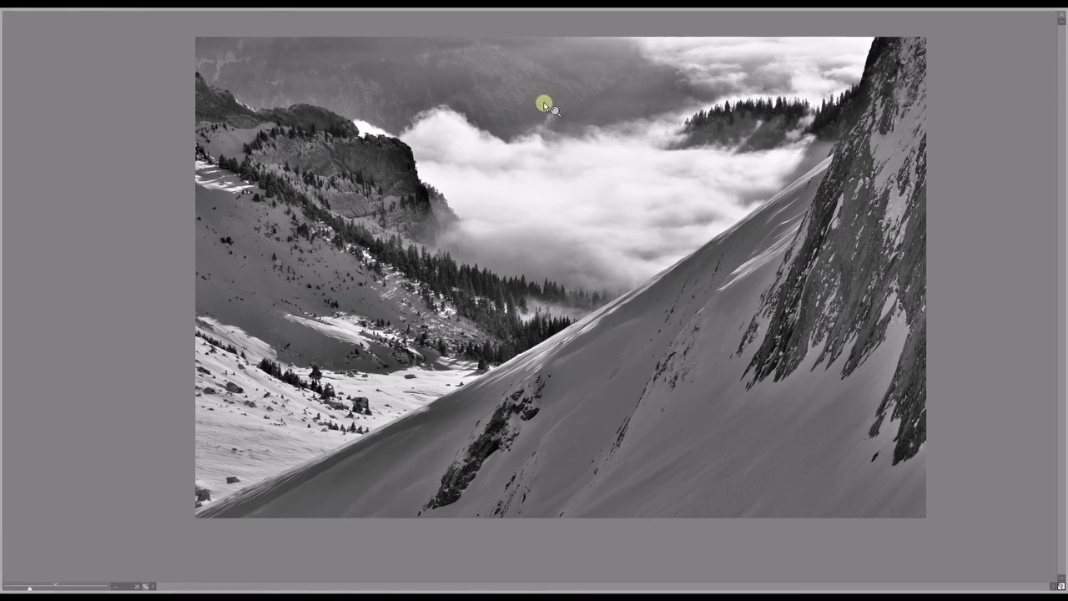
key("Escape")
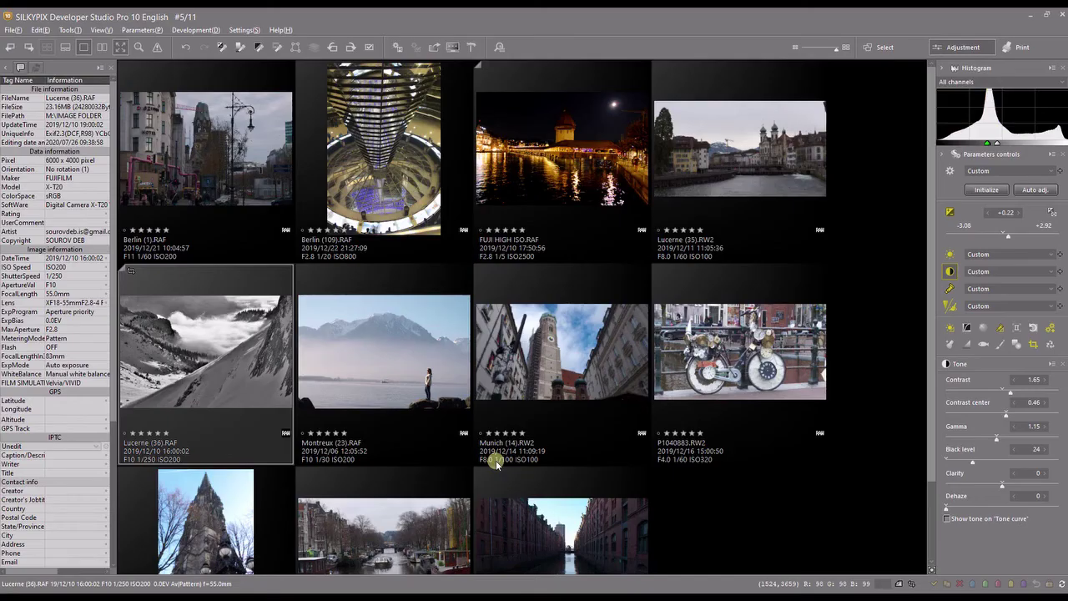
key("Return")
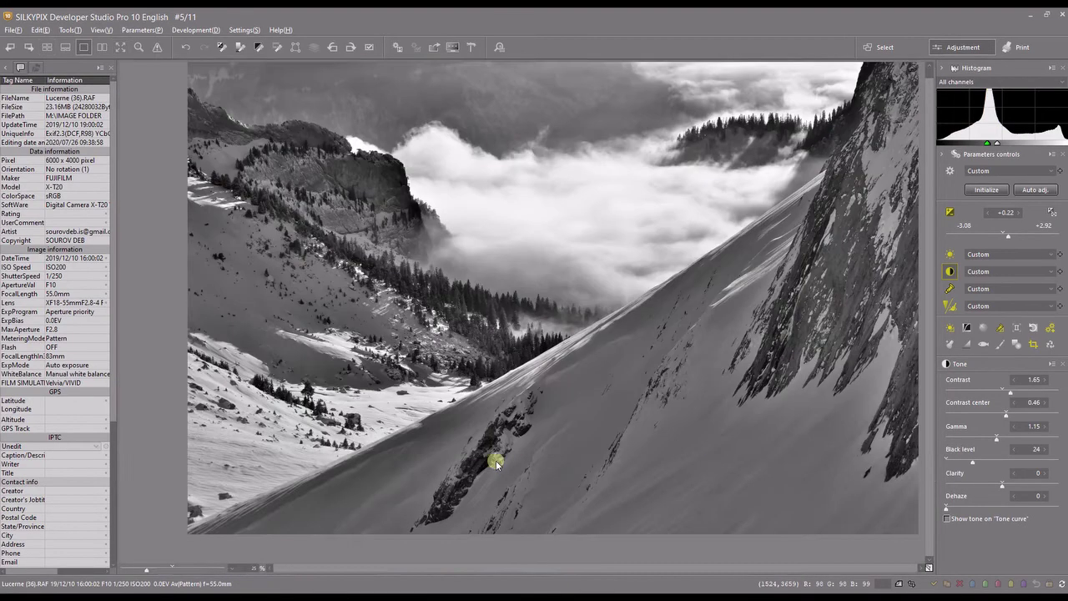
- Crop the photo freely to 4638 x 2700 pixels around the valley and ridge, and check the result full screen
left_click(1033, 344)
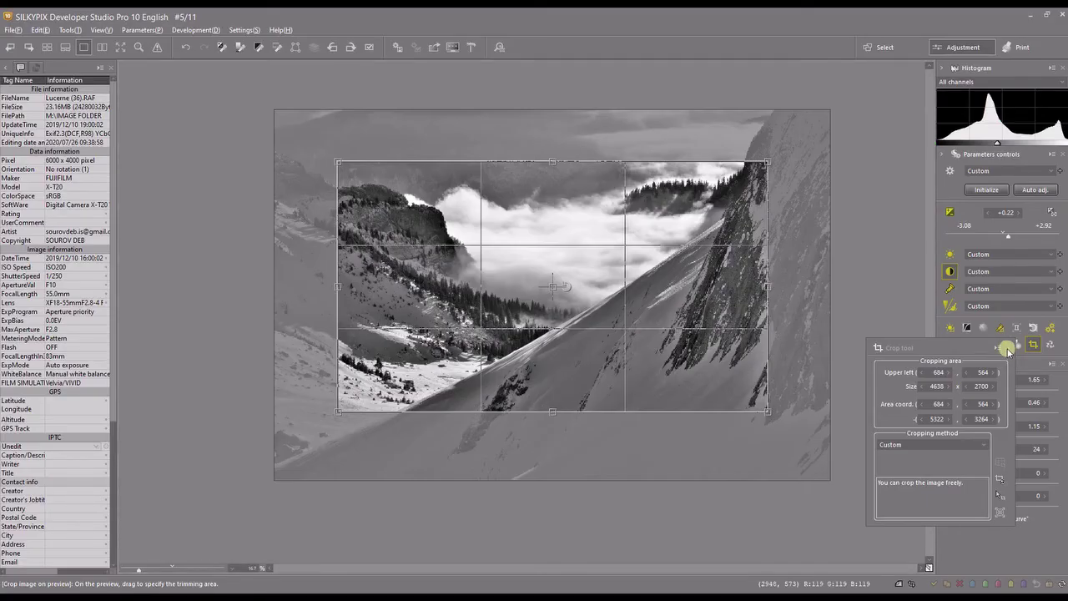
left_click(1007, 348)
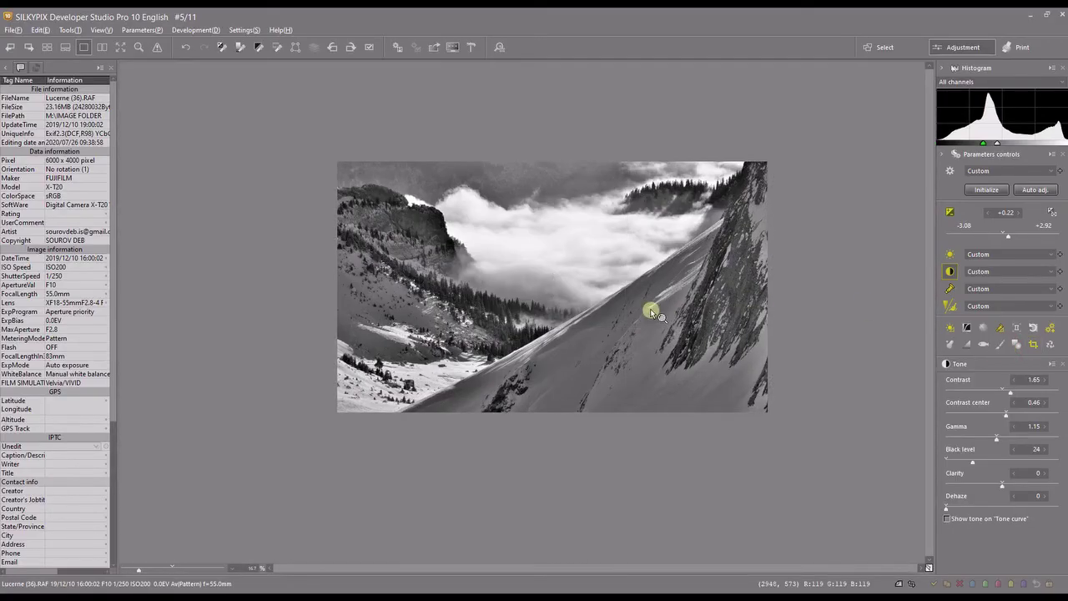
left_click(120, 46)
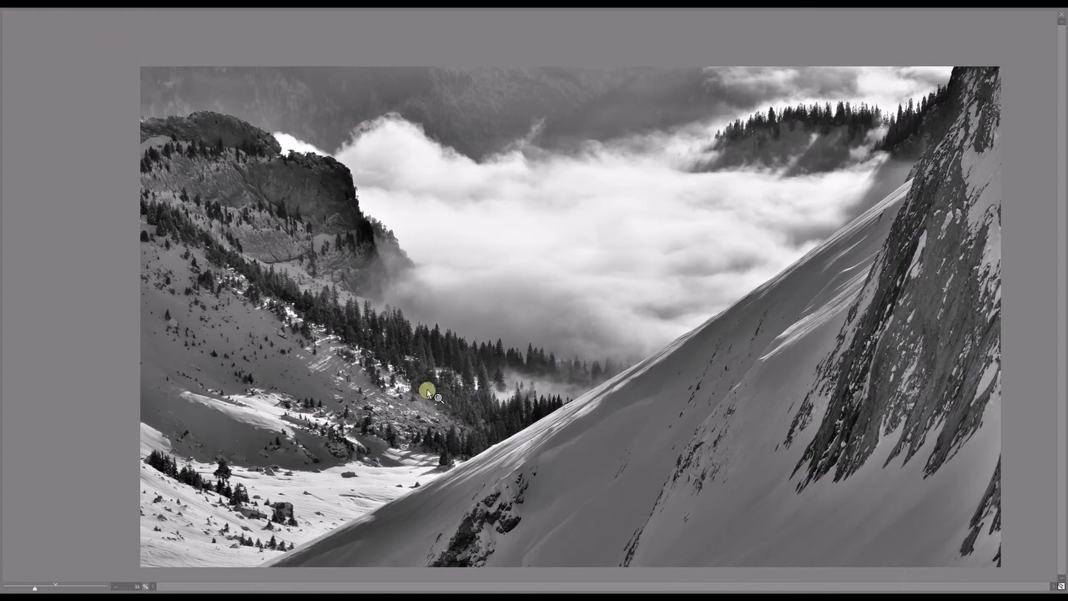
key("Escape")
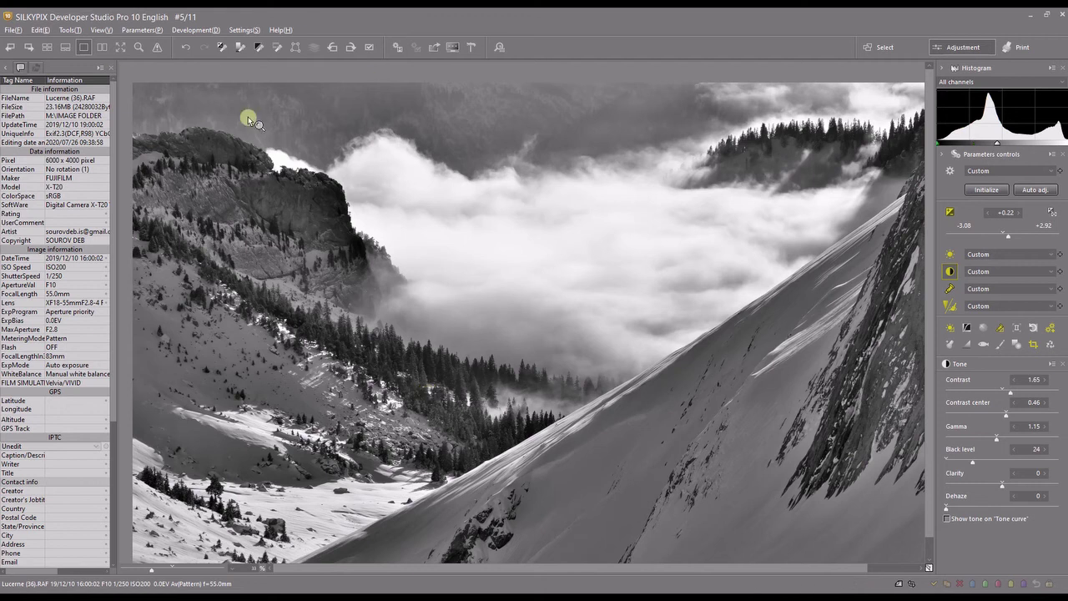
- Develop the black-and-white photo as a JPEG image named SILKYPIX TUTORIAL BW in the EXPORT (M:) drive
left_click(399, 48)
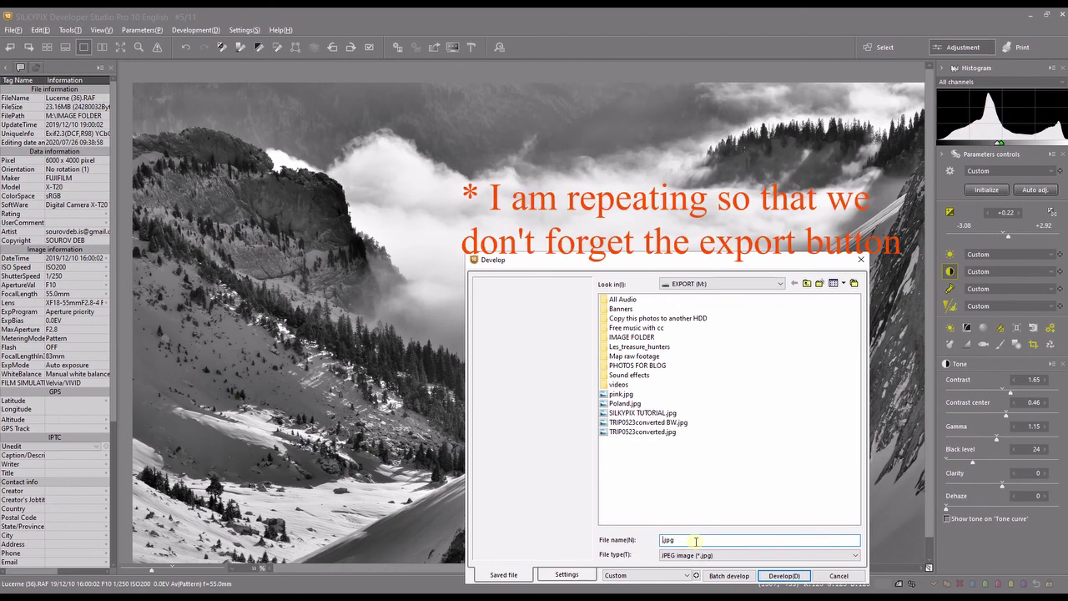
type("I")
type("LKYPI")
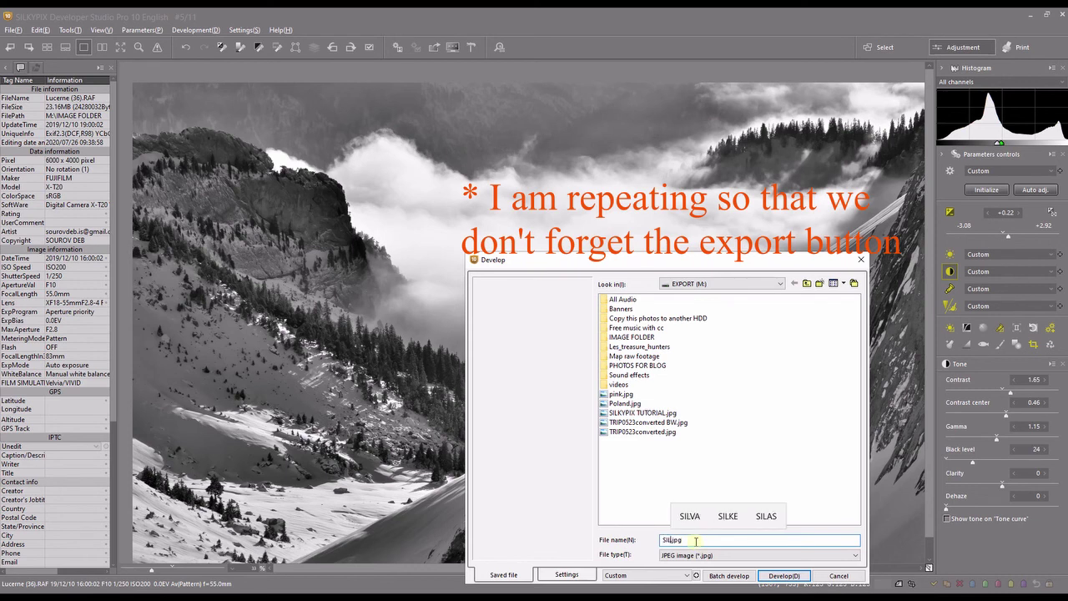
type("X TUTO")
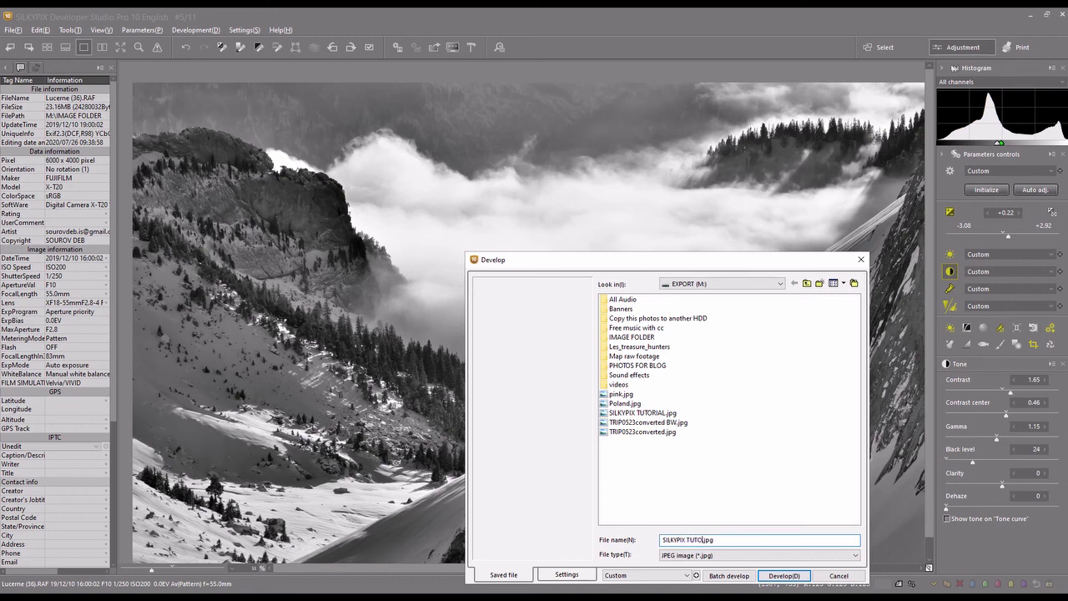
type("RIAL")
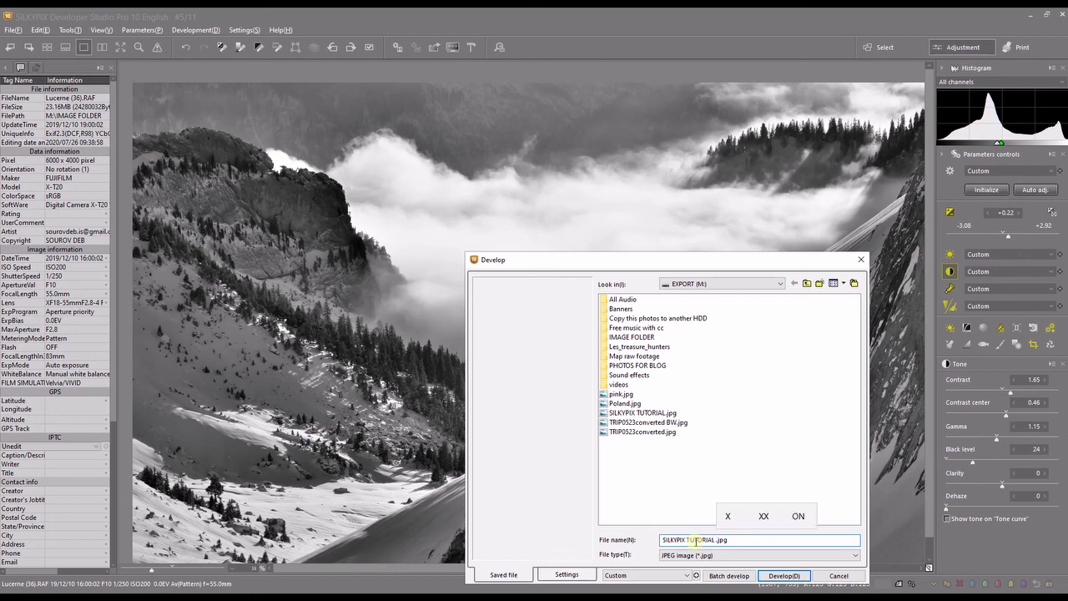
type(" B")
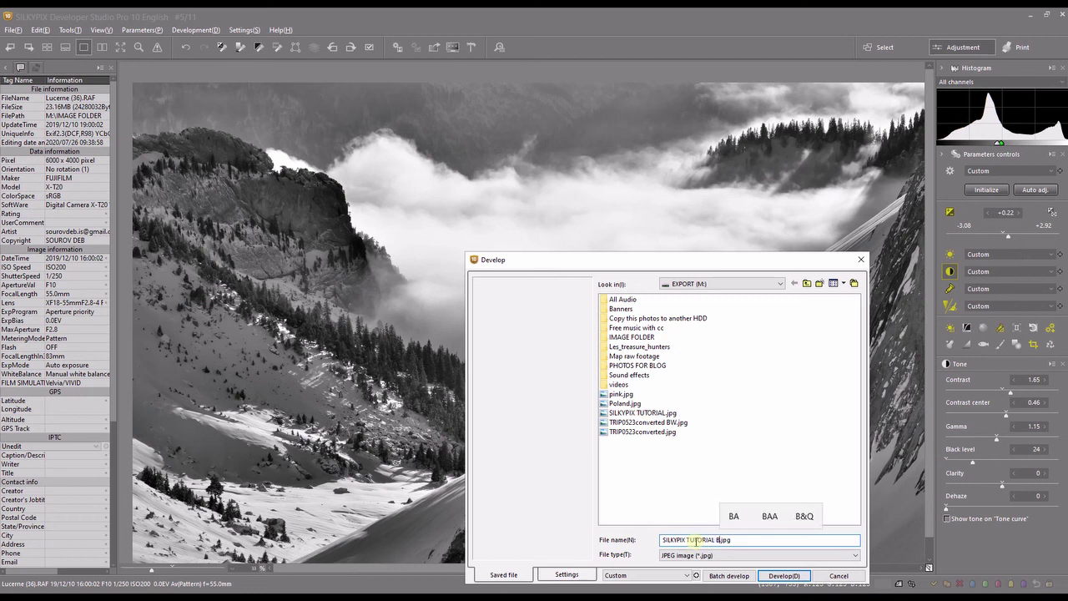
type("W")
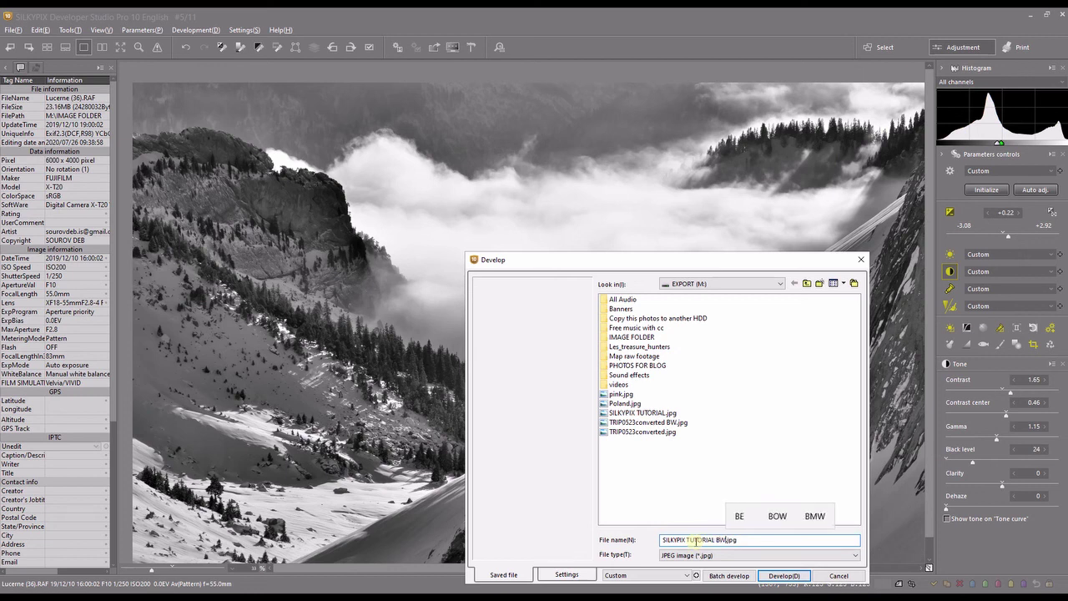
left_click(784, 575)
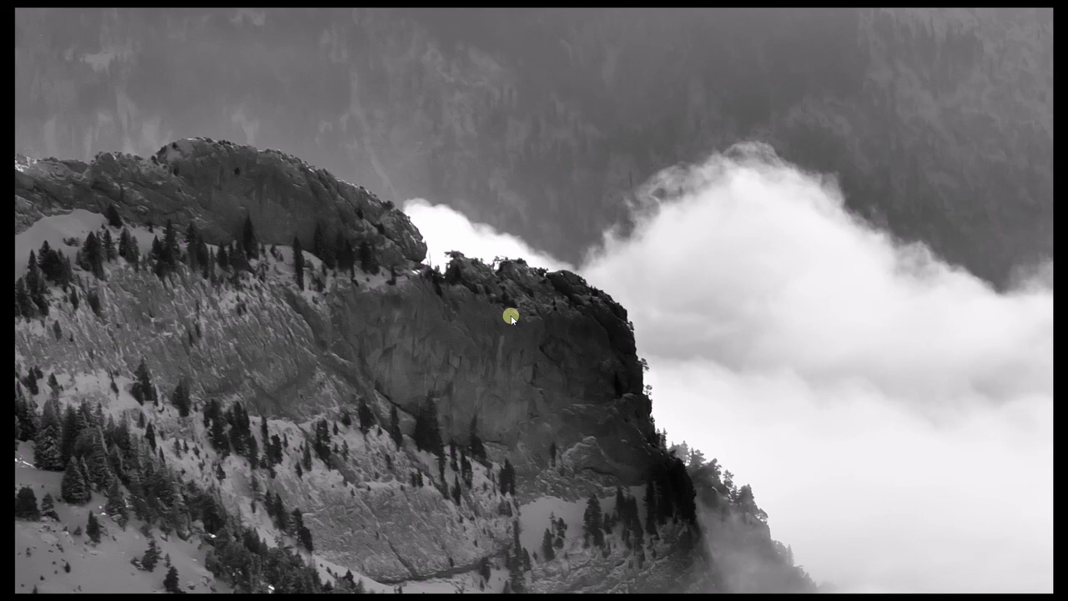
- Compare the developed black-and-white and color versions of the photo by switching between them in the full-screen image viewer
key("Right")
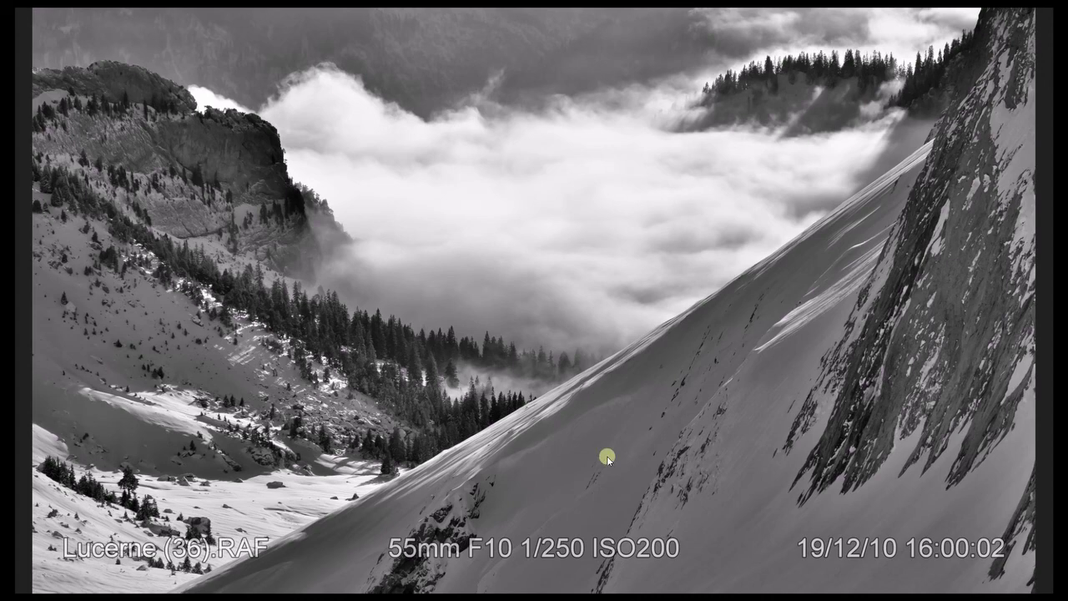
key("shift+j")
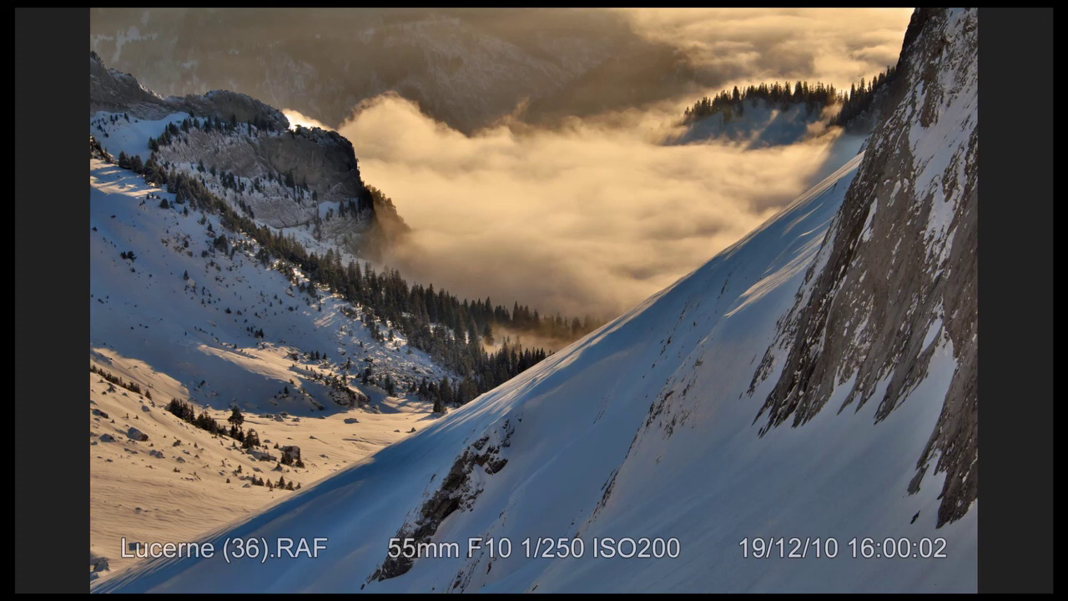
key("shift+j")
key("shift+j")
key("shift+j")
key("shift+j")
key("shift+j")
key("shift+j")
key("shift+j")
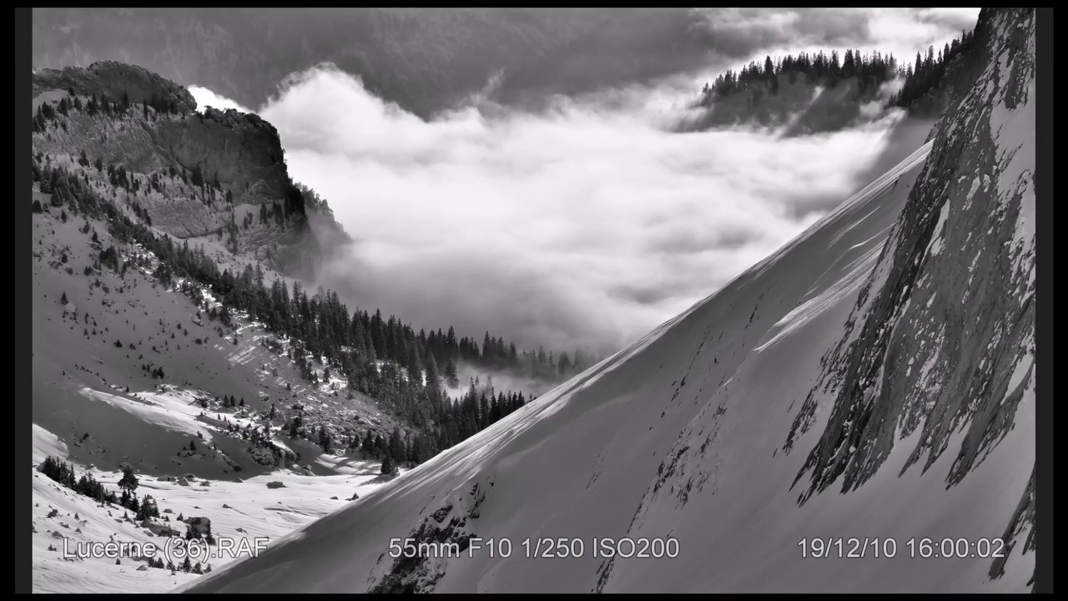